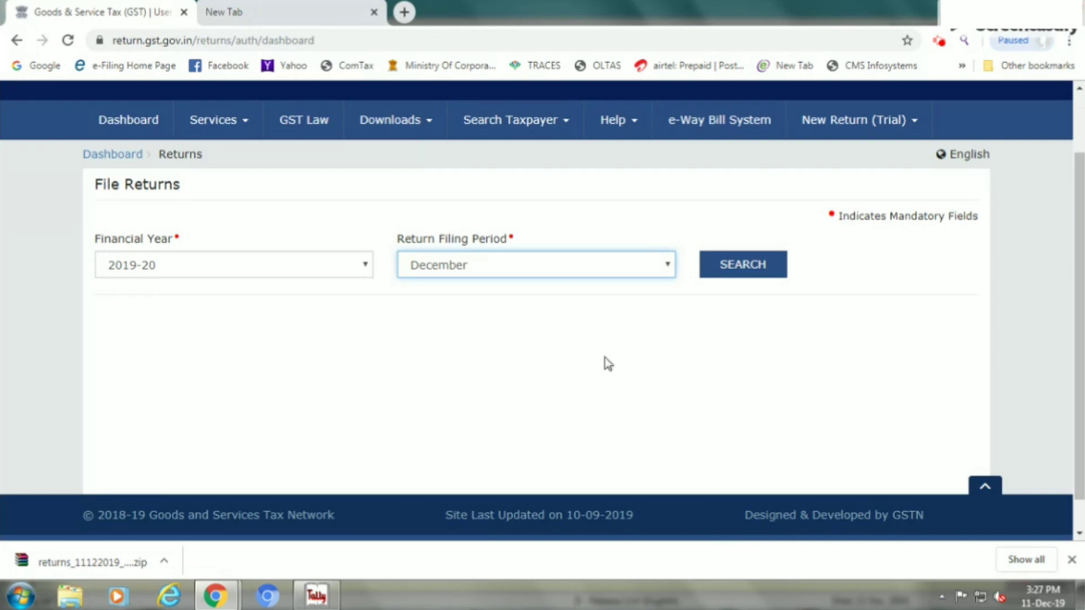
Search the 2019-20 returns for the November filing period and open the GSTR1 outward supplies return
click(511, 266)
click(489, 387)
click(748, 274)
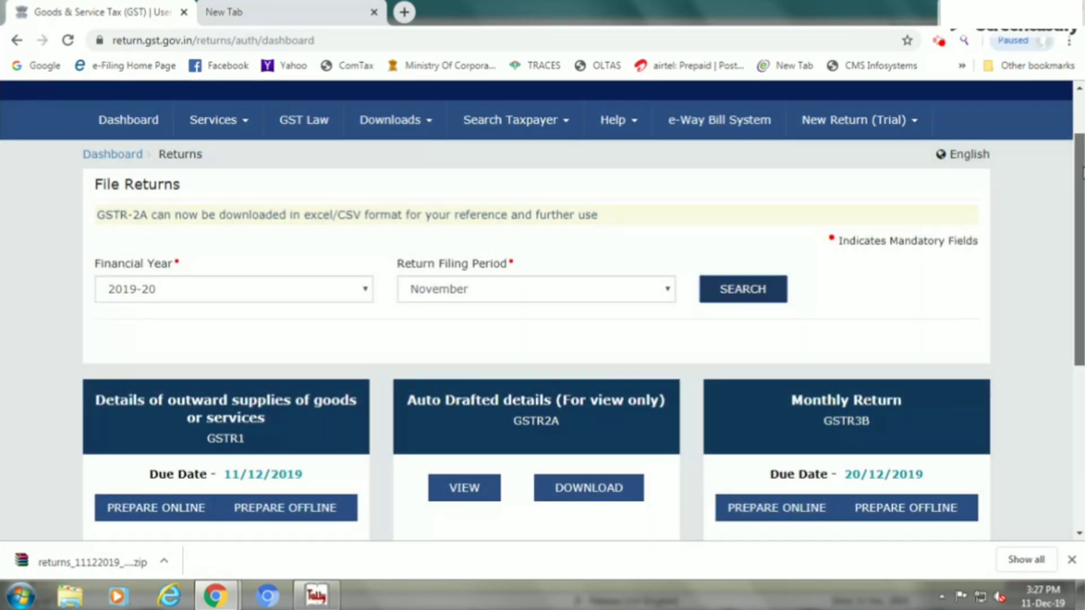
drag(1082, 173, 1082, 214)
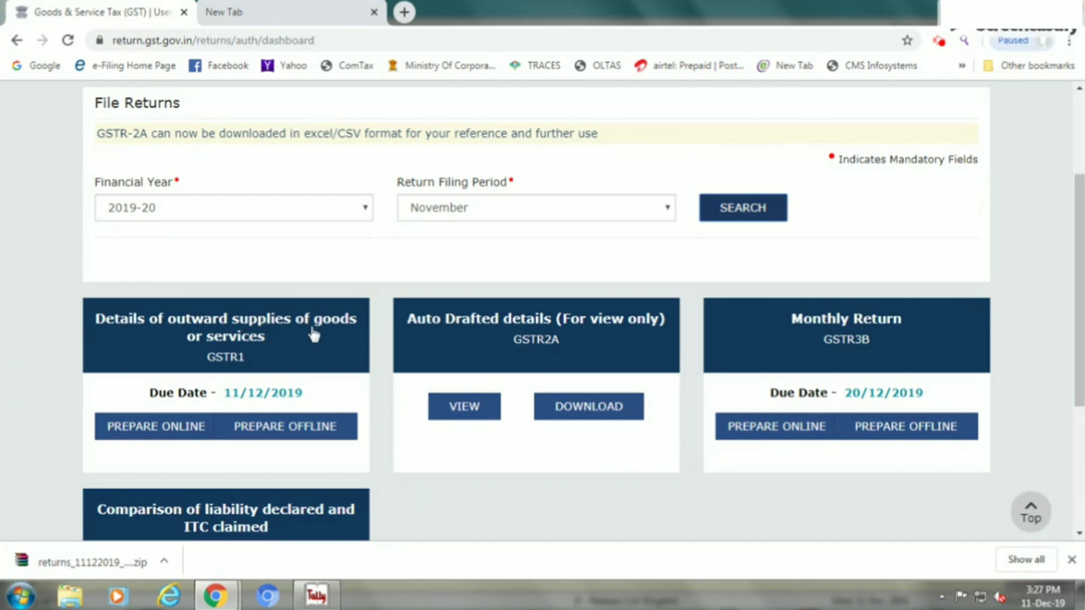
click(245, 347)
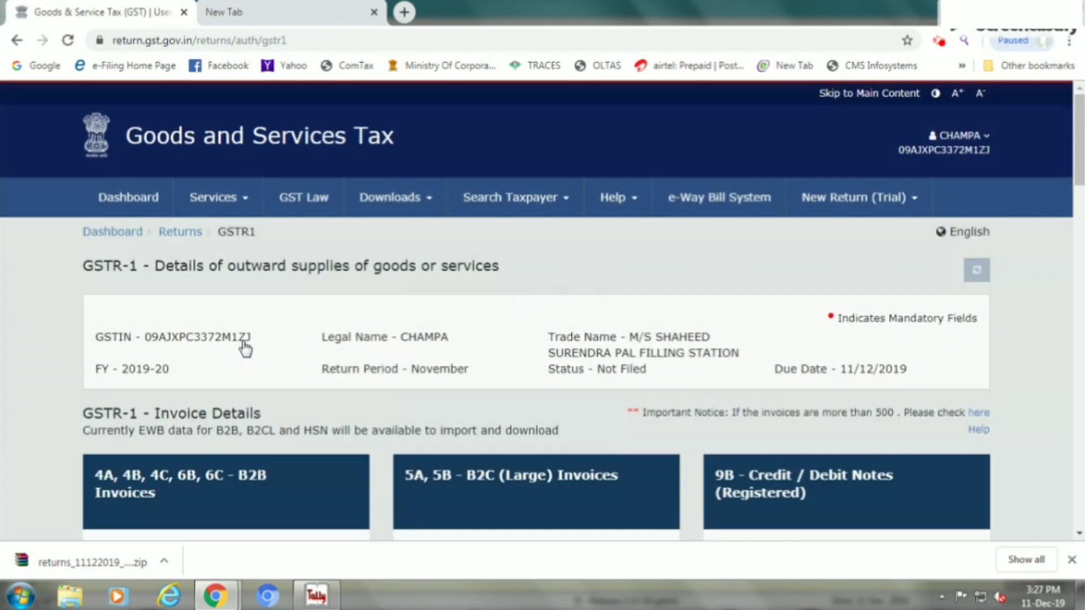
Open the 7 - B2C (Others) section of the GSTR-1 return
scroll(542, 310, down, 5)
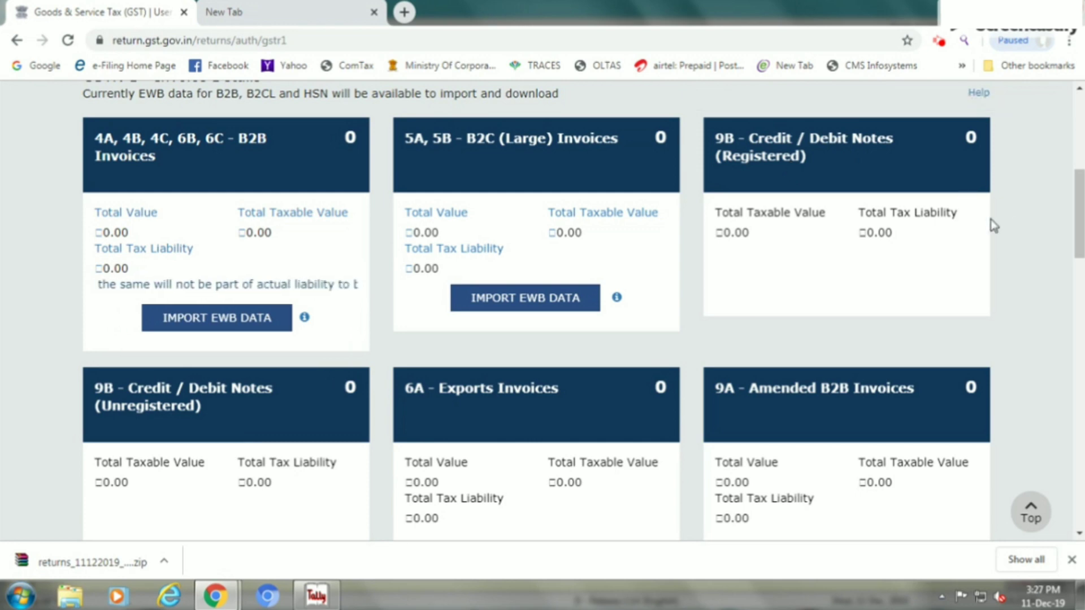
drag(1075, 232, 1075, 274)
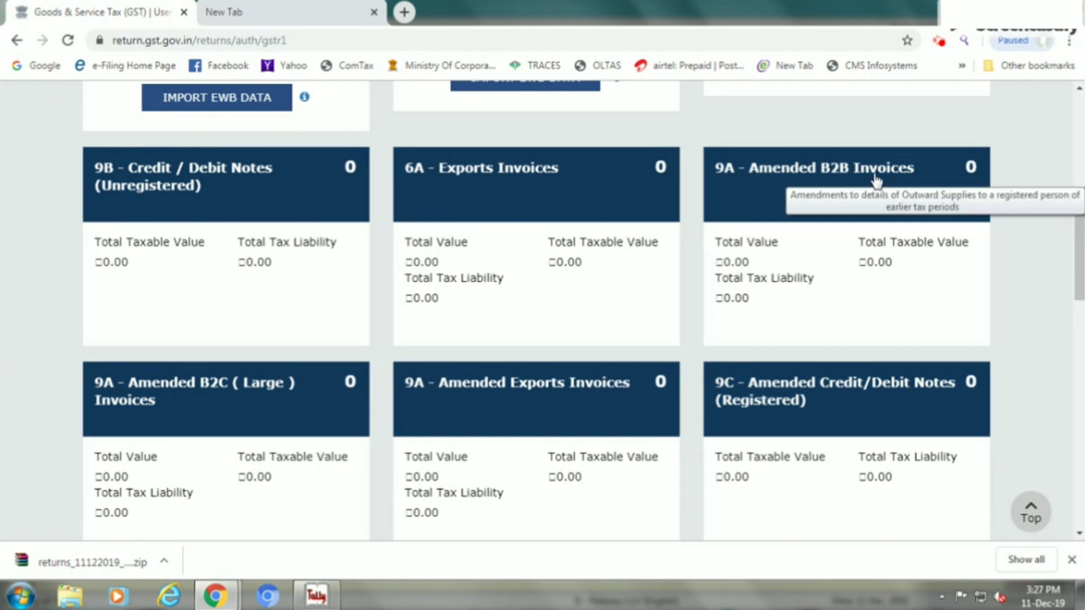
scroll(1062, 243, down, 4)
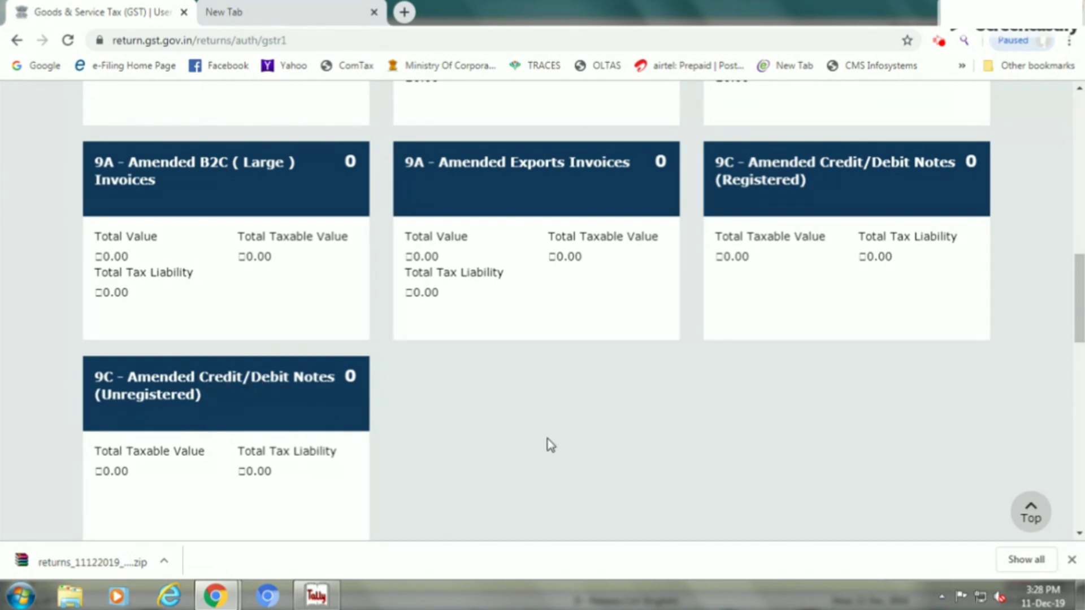
scroll(1064, 418, down, 7)
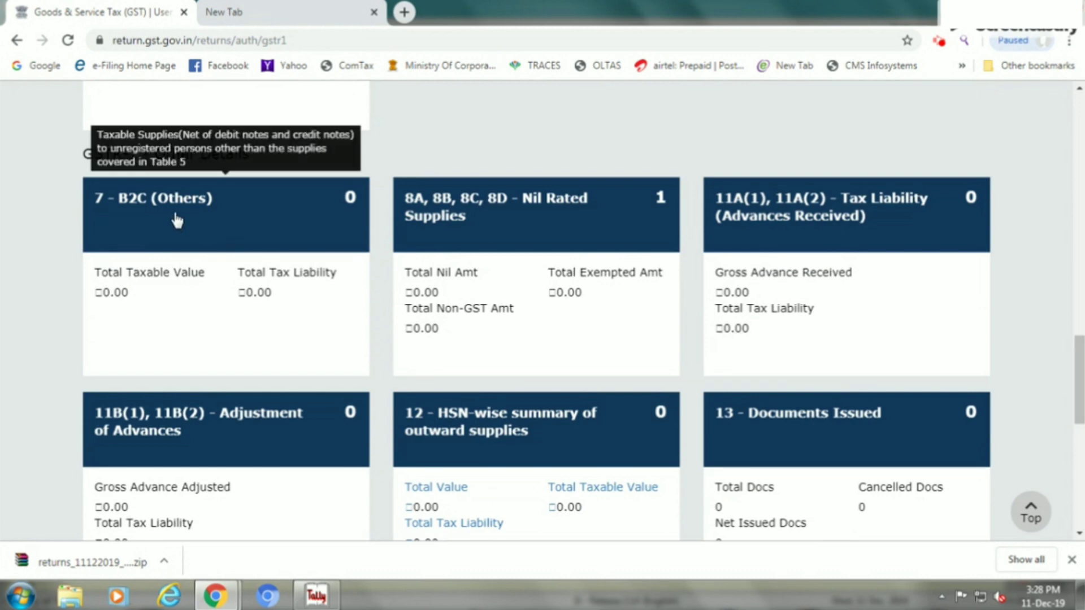
click(176, 221)
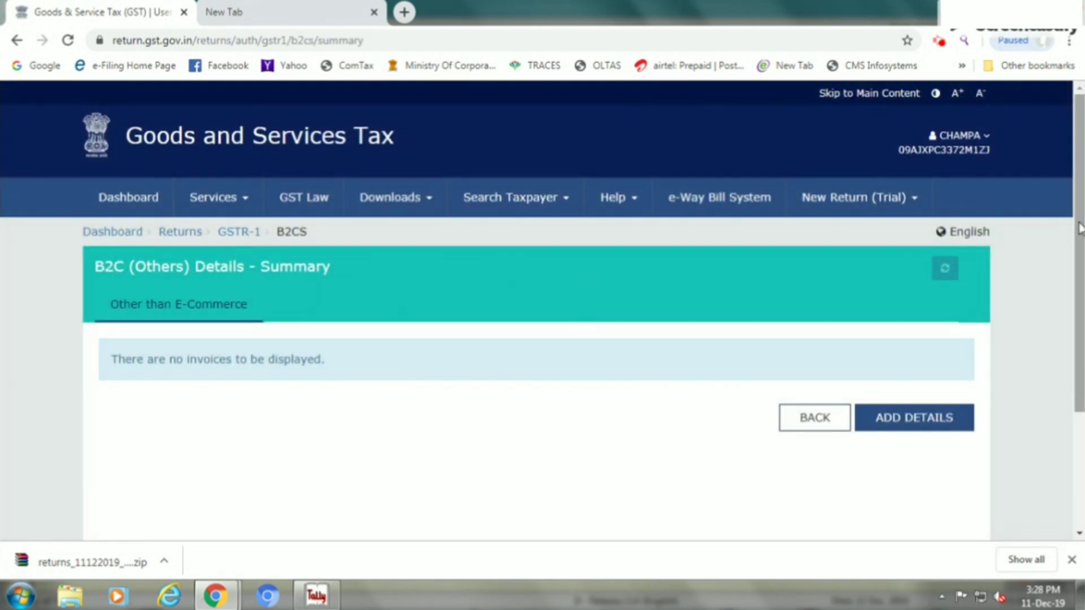
scroll(537, 339, down, 1)
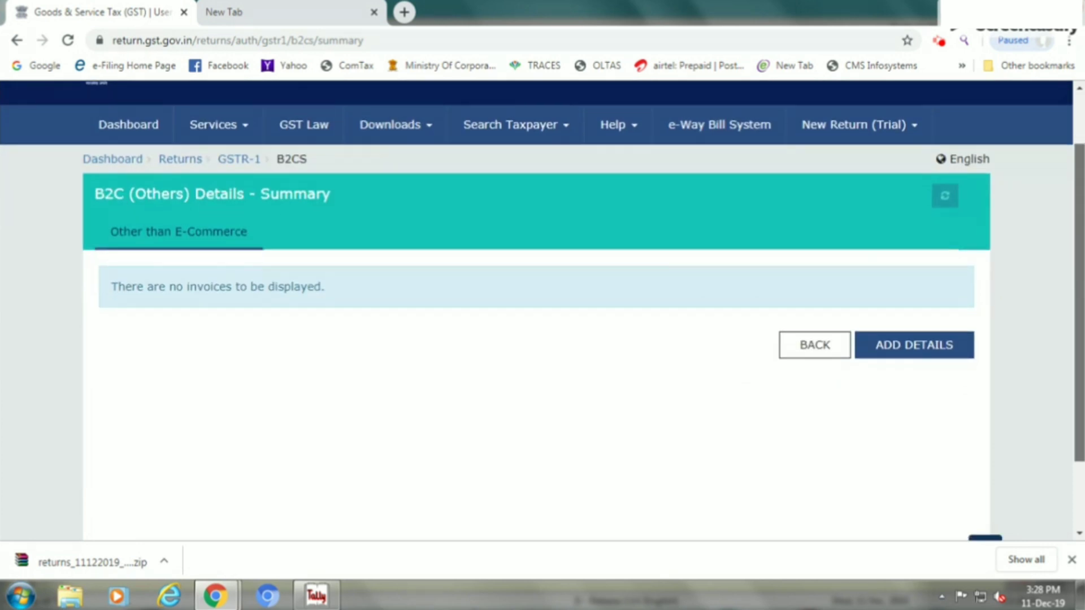
Switch to Tally and display the Profit & Loss A/c in detailed form
key(alt+Tab)
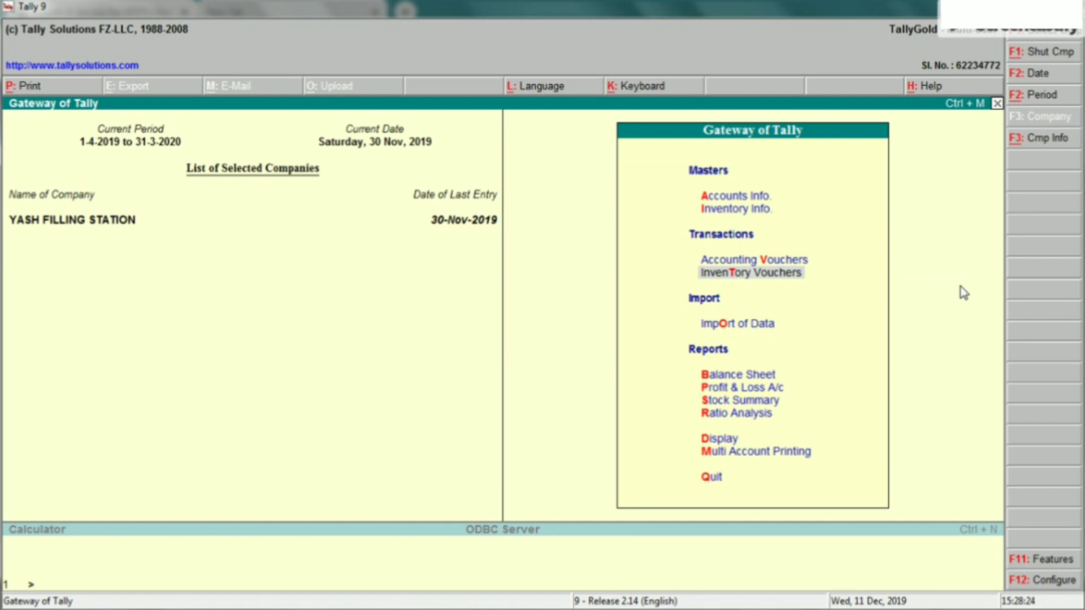
key(p)
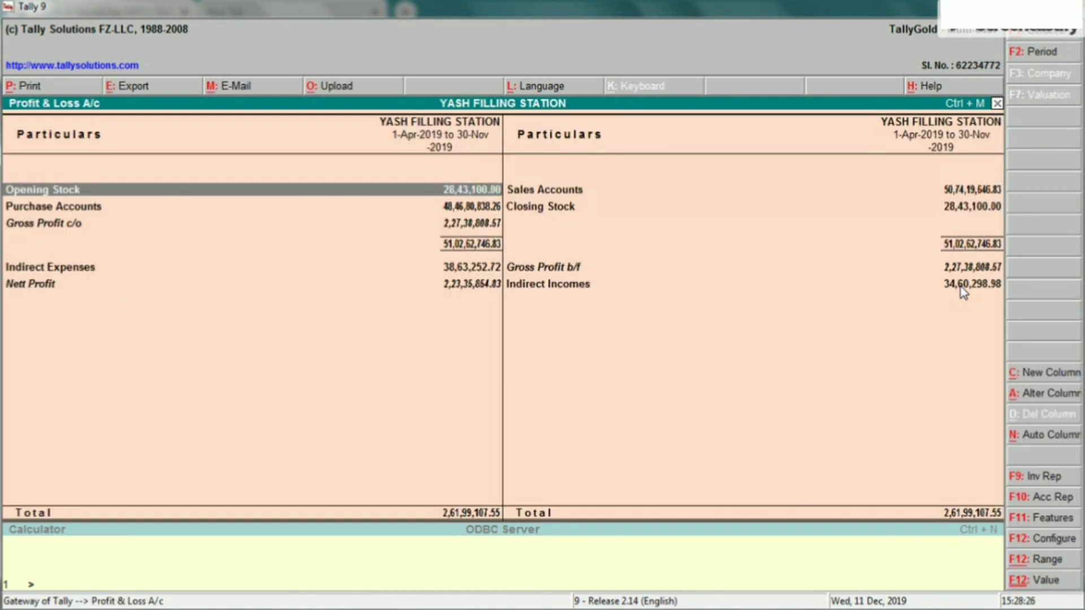
key(alt+F1)
Set the report period from 1-11-2019 to 30-11-2019 and highlight the GST SALE LUB @ 18% sales entry
key(F2)
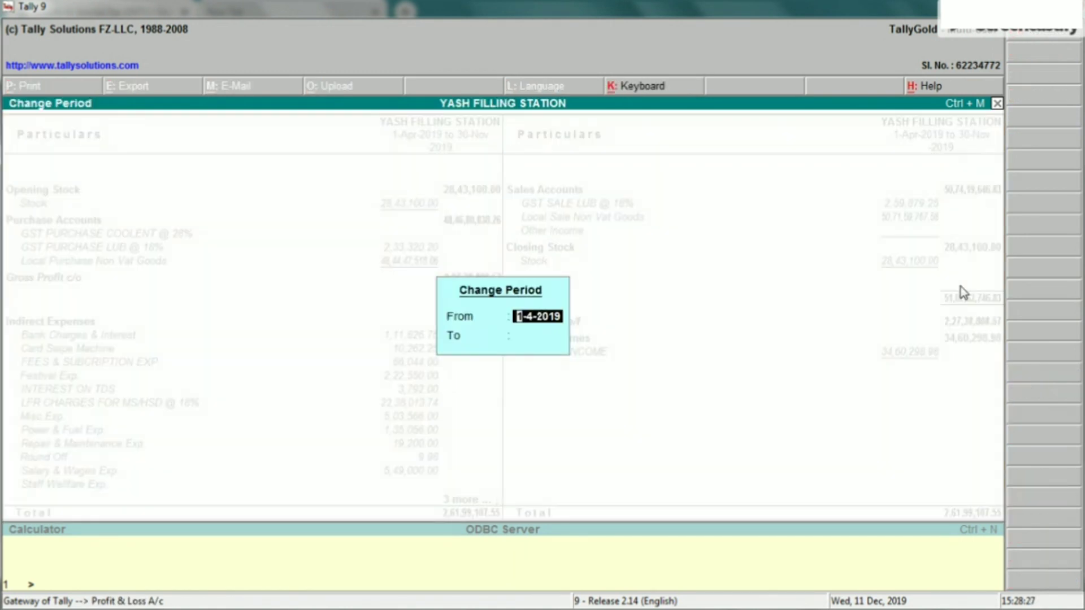
text(1.11)
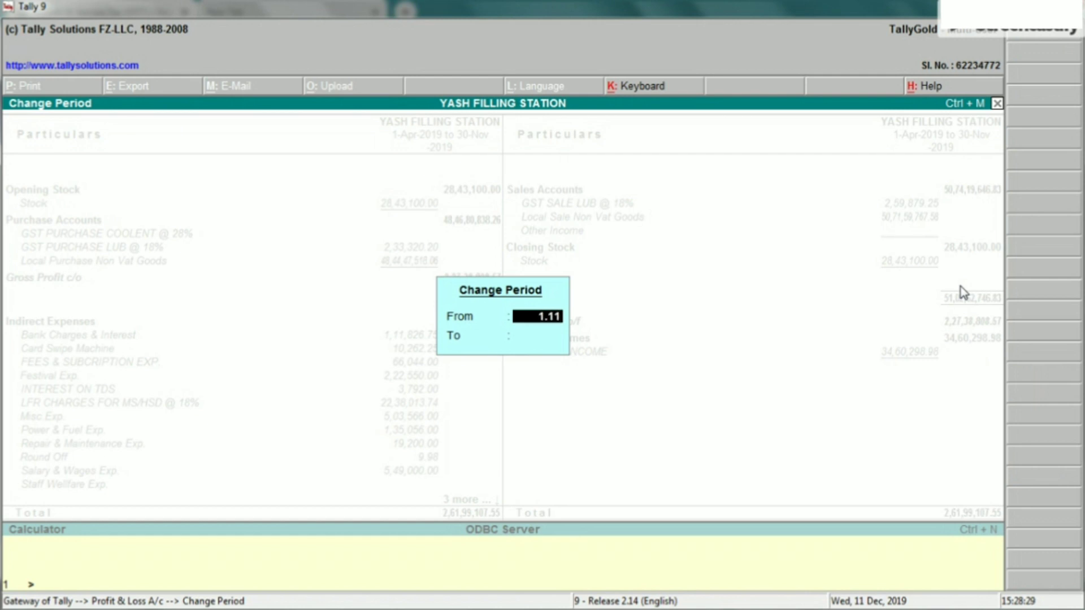
text(.2019)
key(Return)
text(31)
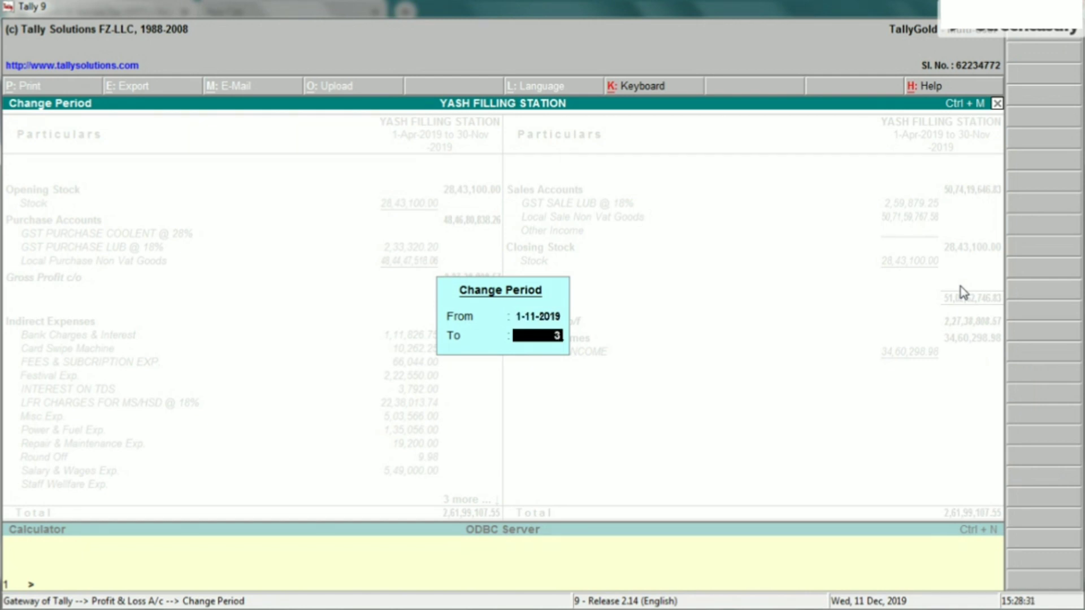
key(BackSpace)
key(BackSpace)
text(30.11.2019)
key(Return)
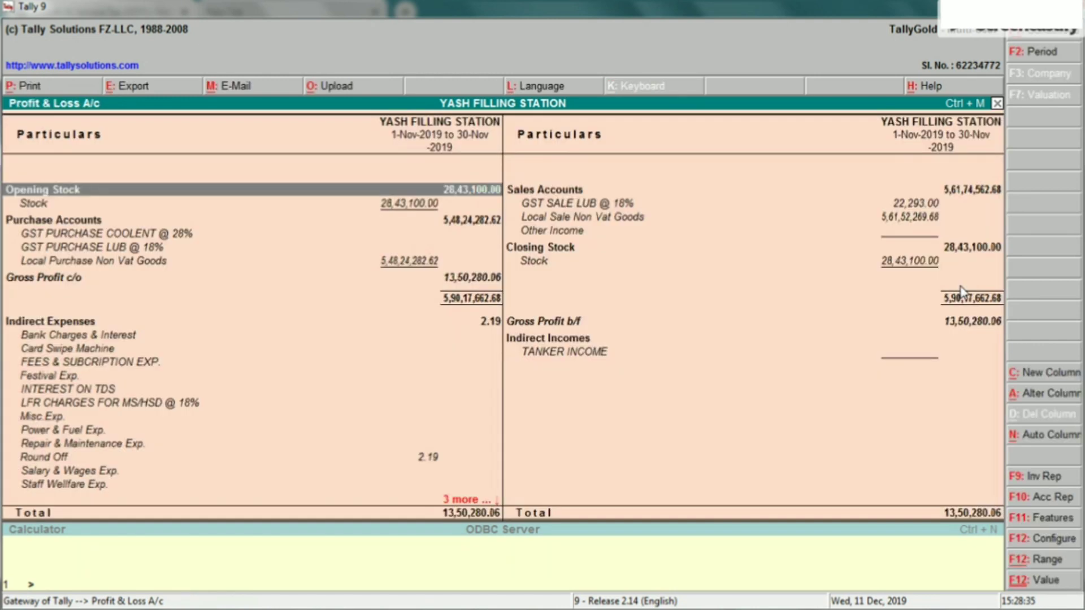
key(Right)
key(Down)
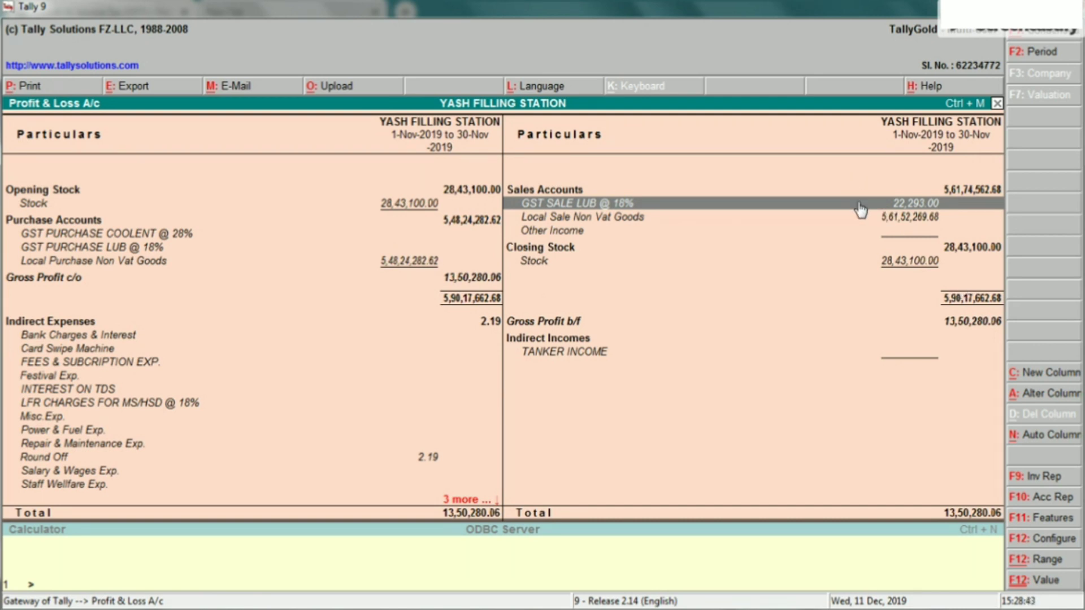
Switch to the GST portal and add a B2C (Others) entry with 09-Uttar Pradesh as place of supply
key(alt+Tab)
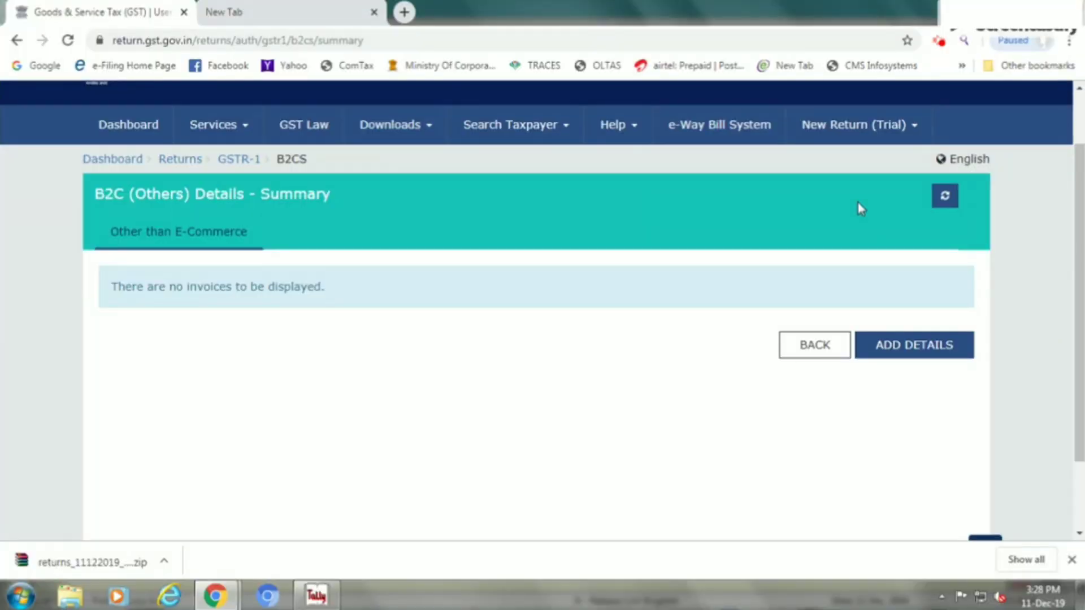
click(908, 344)
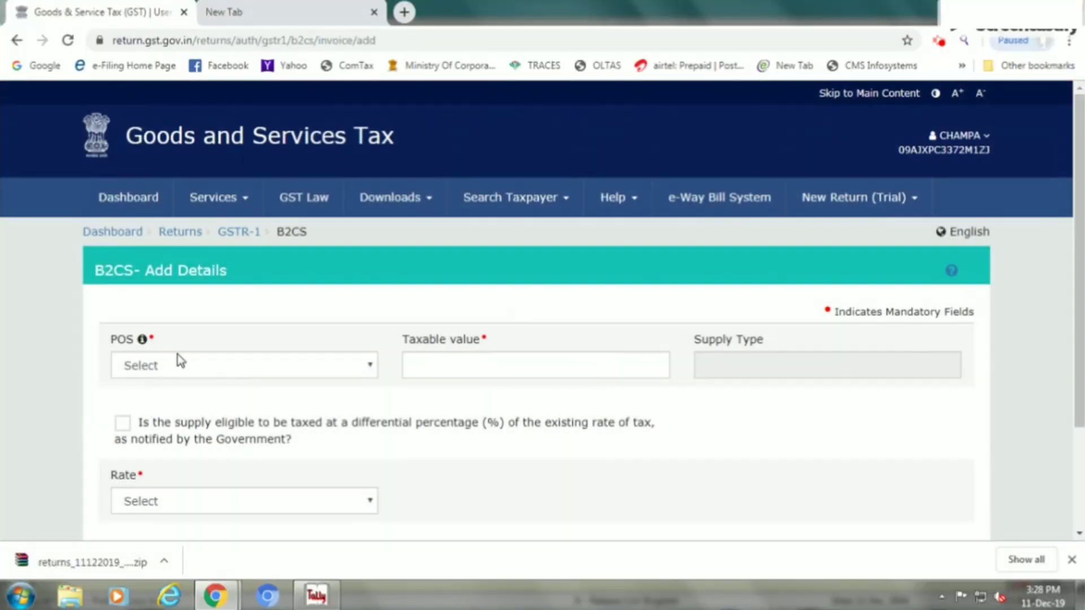
click(171, 367)
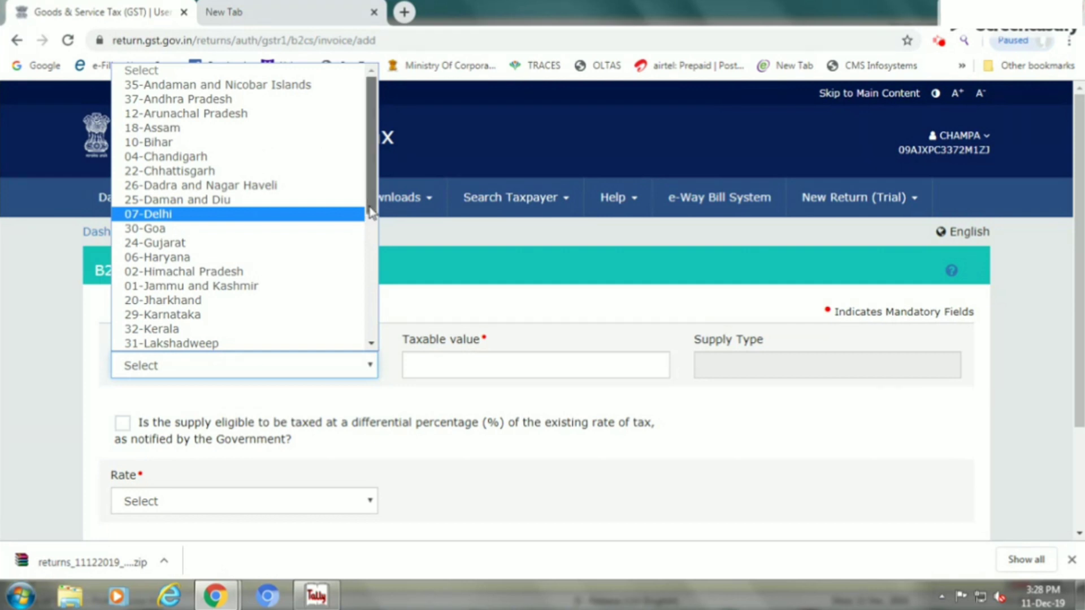
drag(371, 212, 371, 334)
click(315, 322)
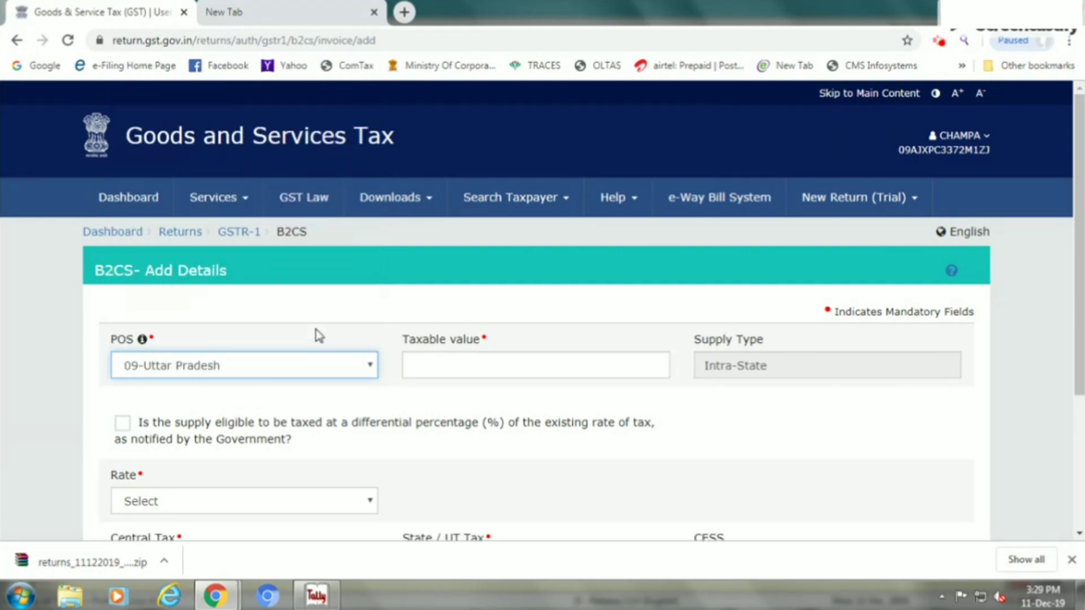
Enter 22,293 as the taxable value, checking it against the GST SALE LUB @ 18% amount in Tally
click(449, 362)
key(alt+Tab)
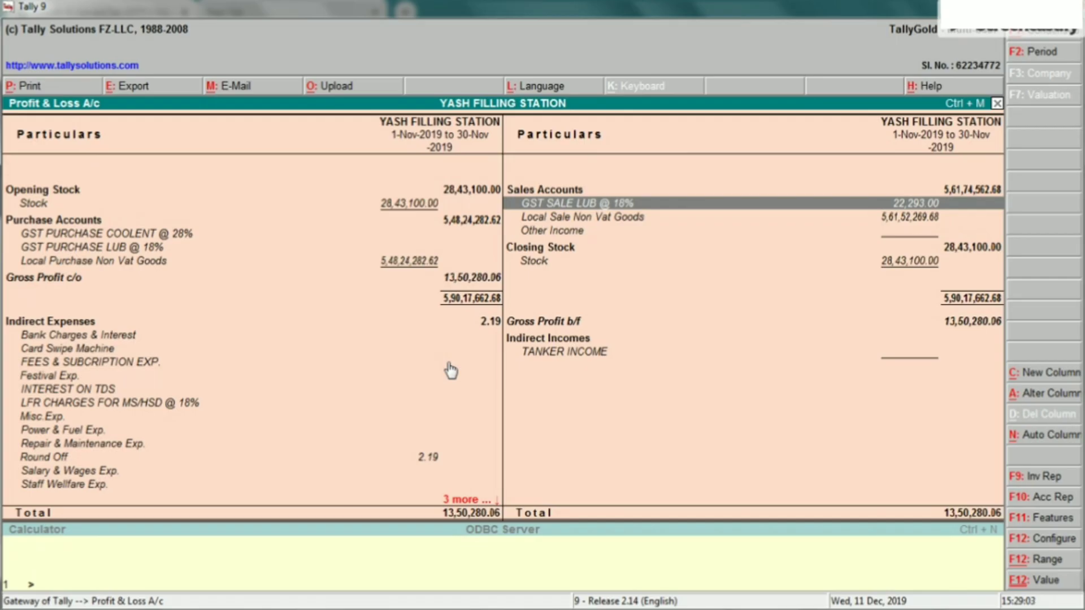
key(alt+Tab)
text(22,29)
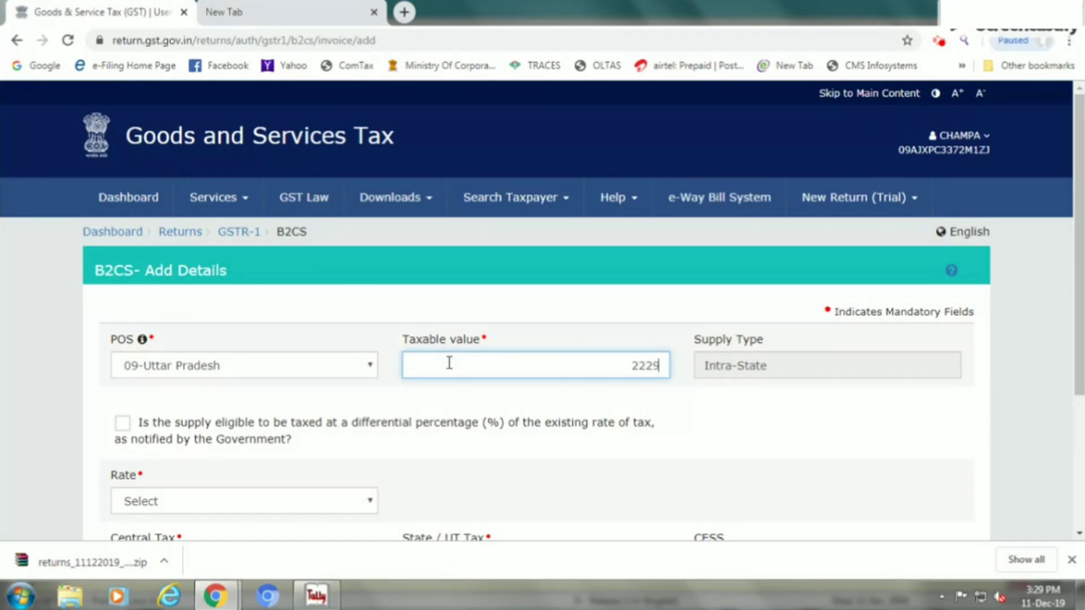
text(3)
key(alt+Tab)
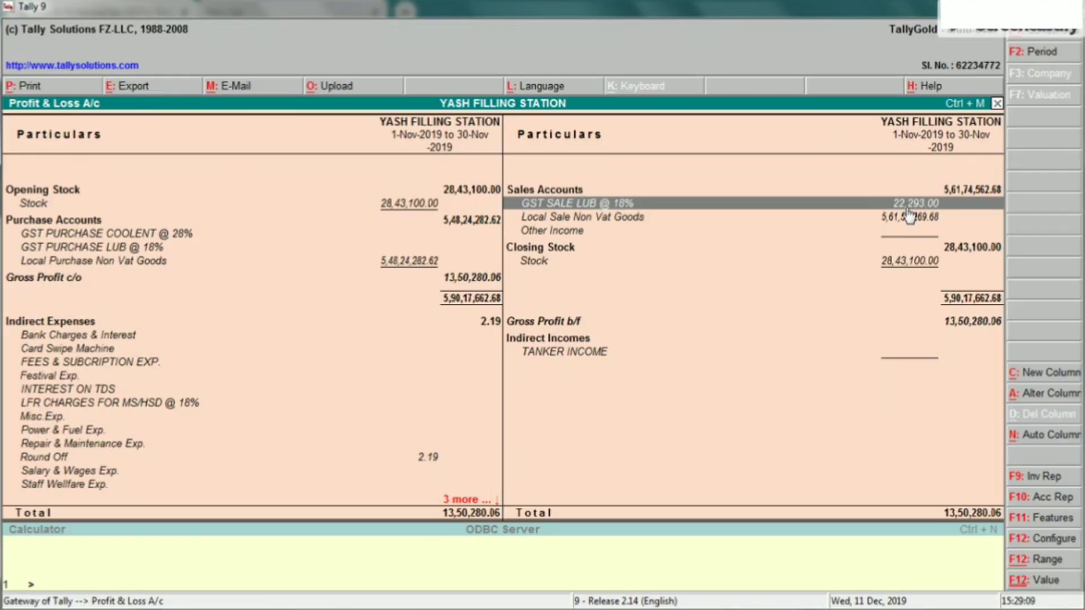
key(alt+Tab)
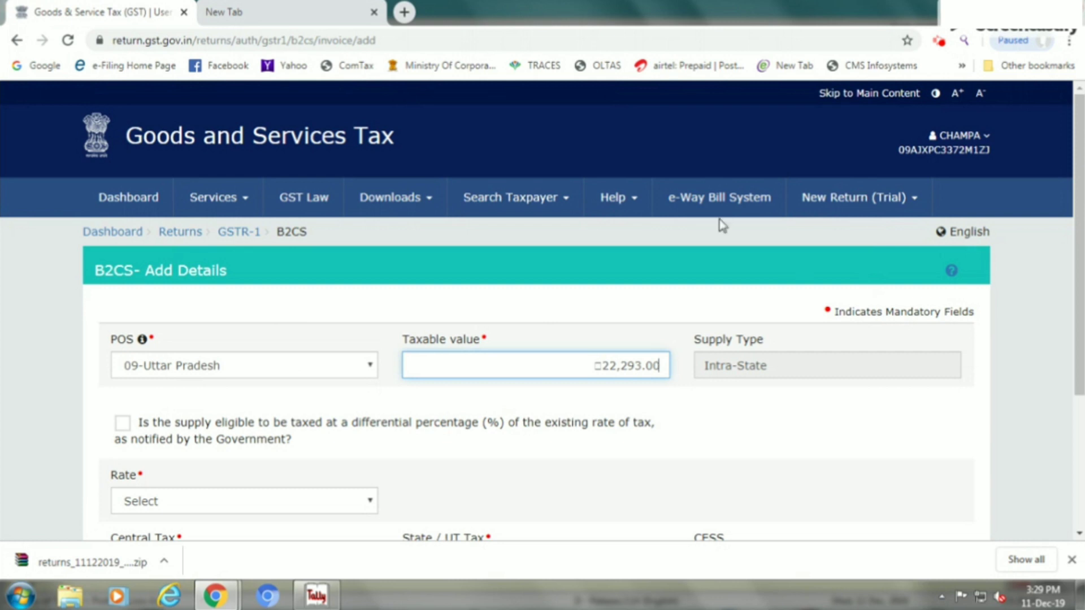
Set the tax rate of the B2CS entry to 18
scroll(847, 334, down, 2)
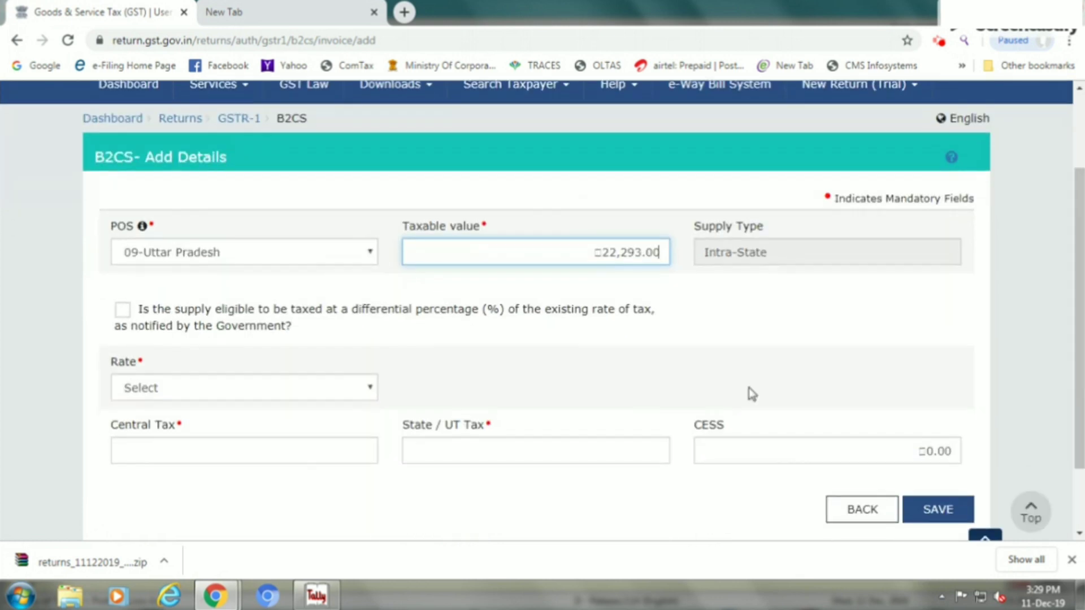
click(362, 390)
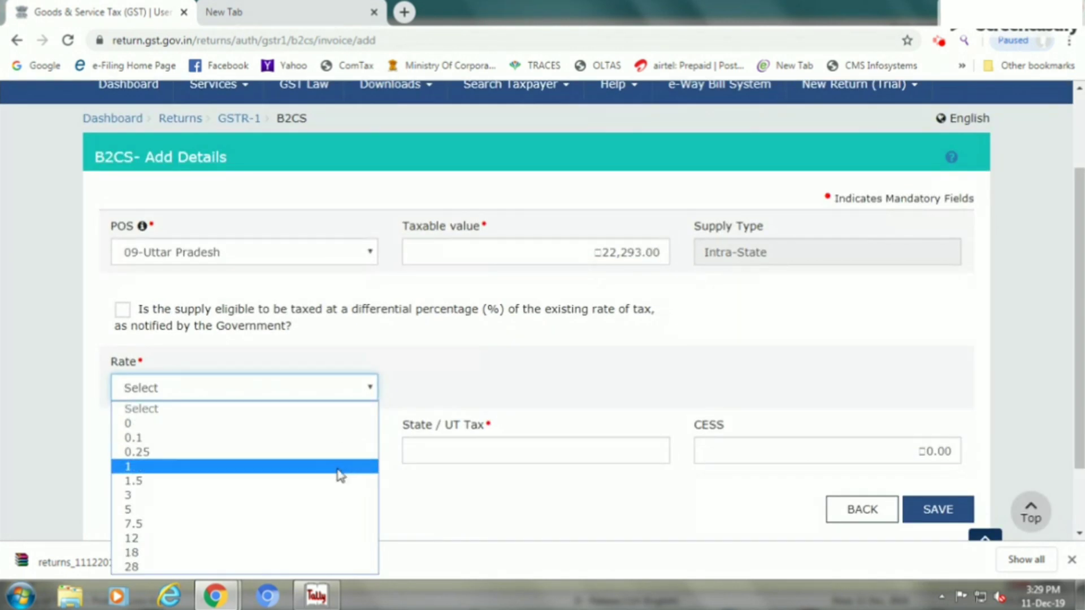
click(328, 554)
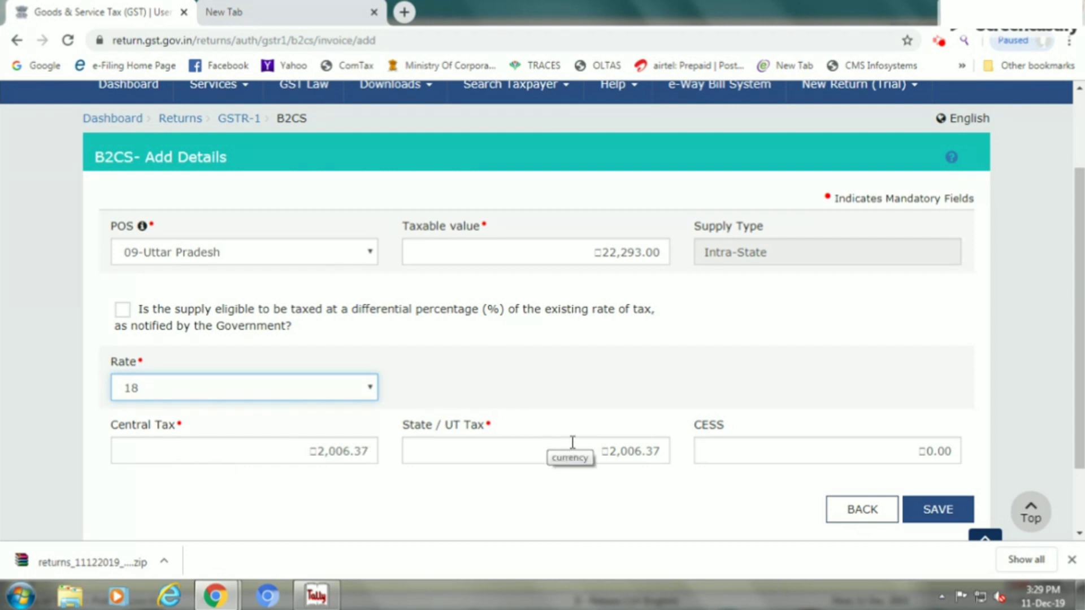
Round the Central Tax and State / UT Tax amounts down to 2,006 each and save the B2CS entry
click(360, 451)
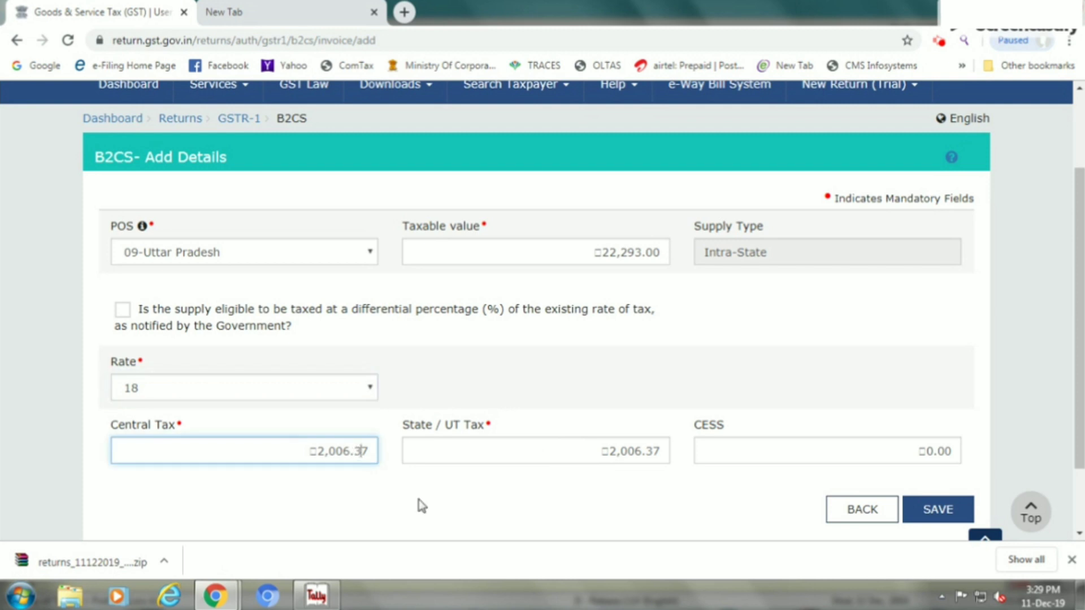
key(BackSpace)
key(BackSpace)
key(BackSpace)
click(658, 450)
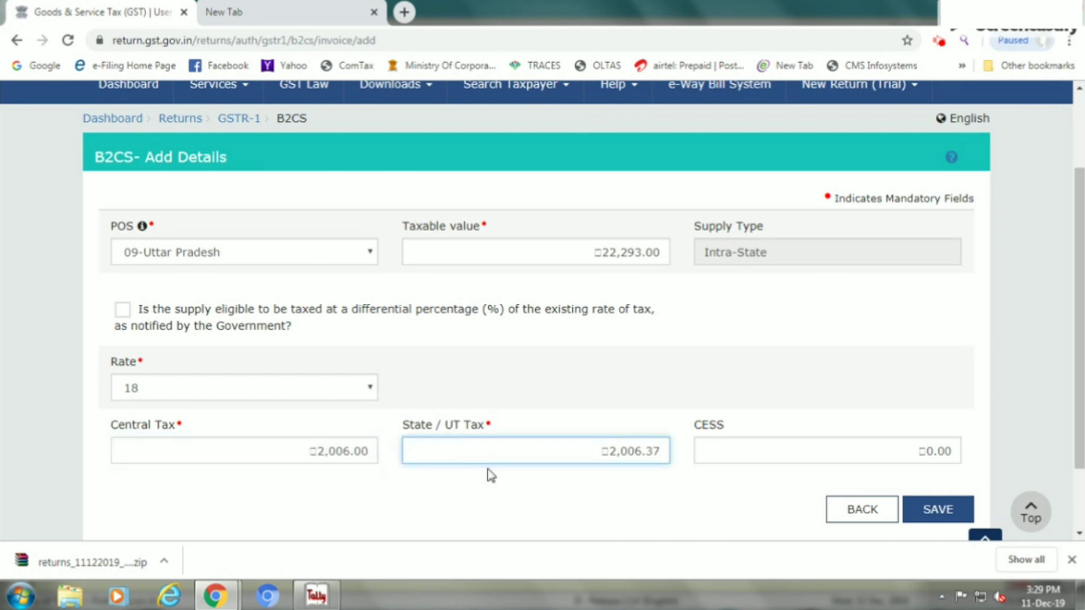
key(BackSpace)
key(BackSpace)
key(BackSpace)
click(935, 510)
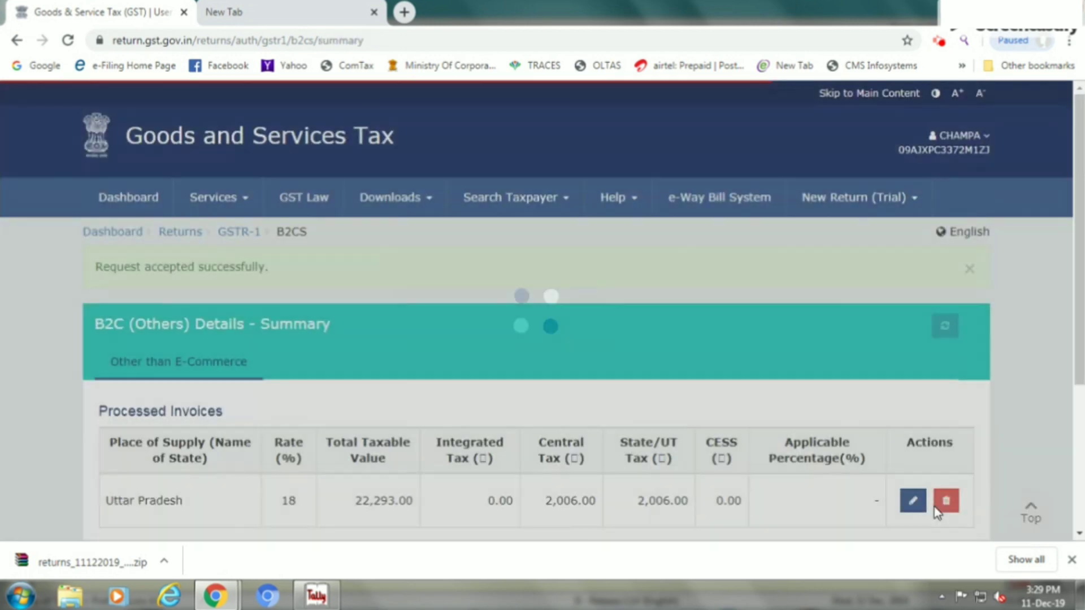
Return to the GSTR-1 overview and open the 8A, 8B, 8C, 8D - Nil Rated Supplies section
scroll(932, 441, down, 2)
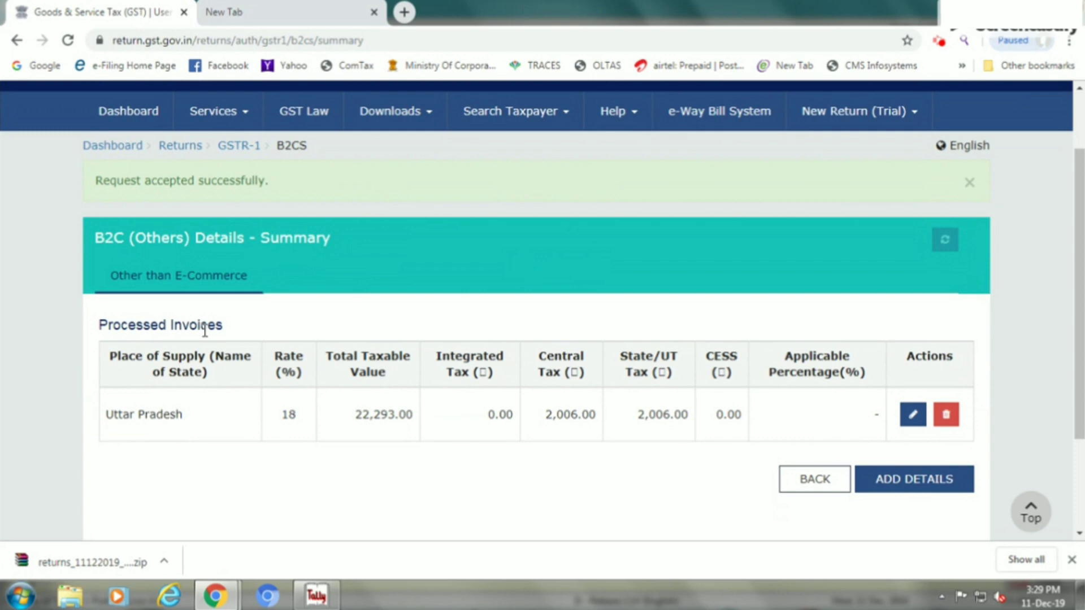
click(800, 492)
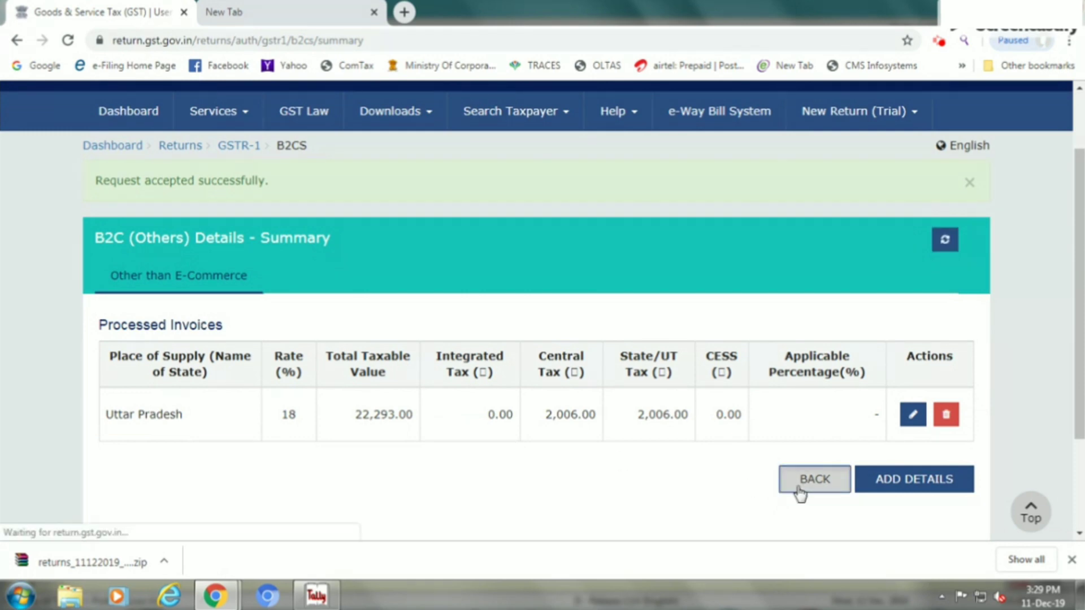
scroll(1058, 382, down, 10)
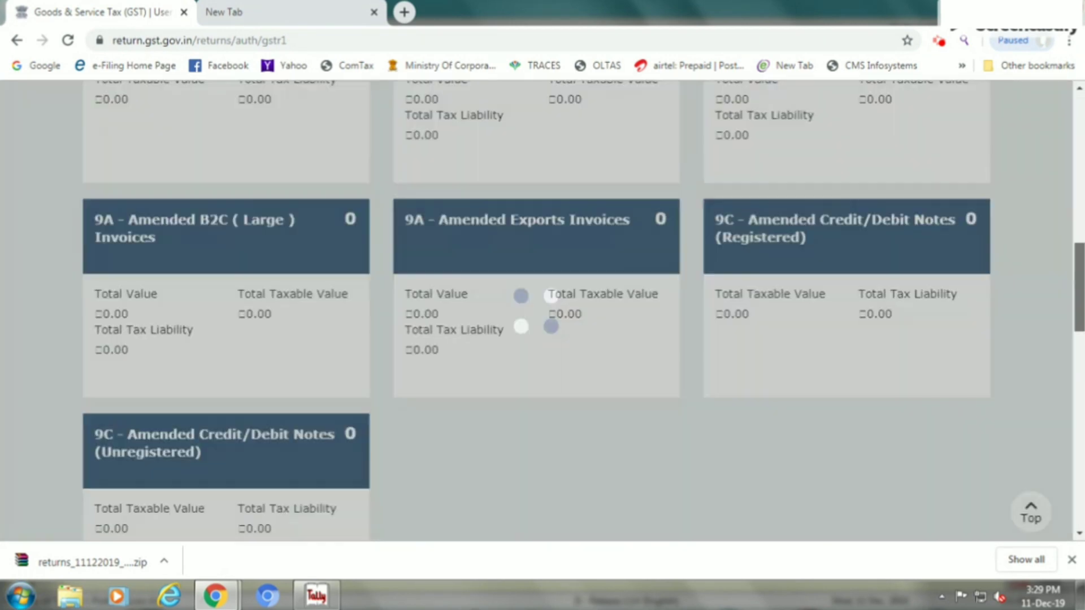
scroll(543, 311, down, 7)
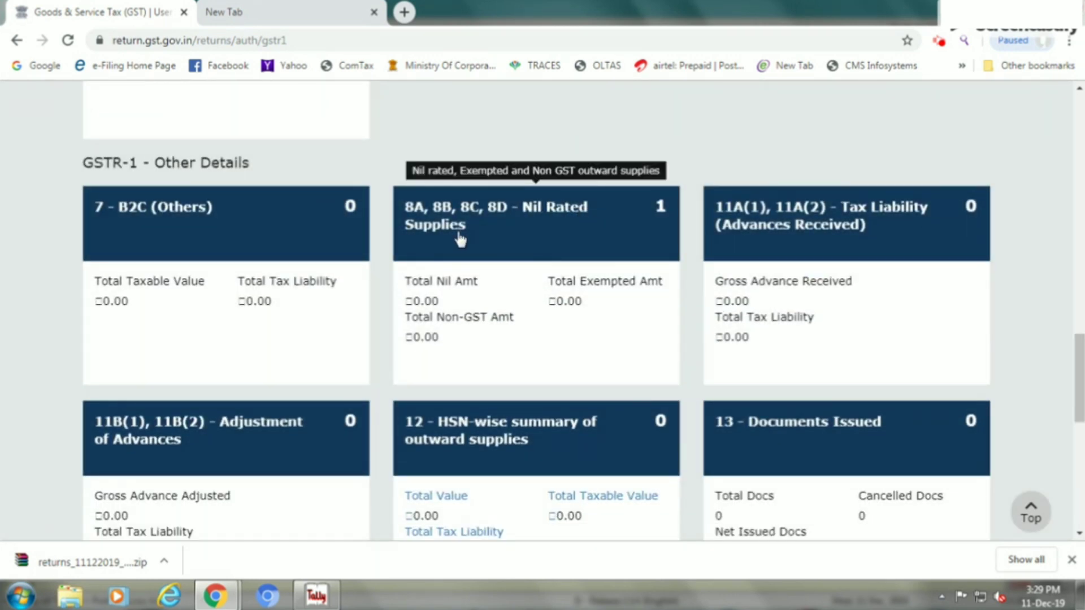
click(498, 235)
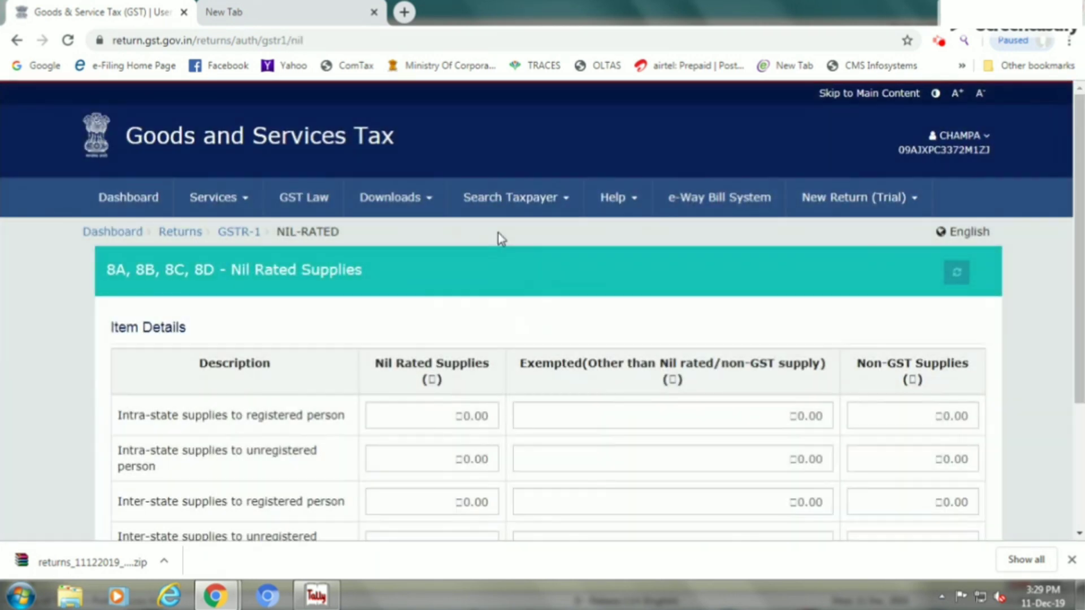
Enter 56152269.68 as Non-GST Supplies for intra-state supplies to unregistered persons, taking the amount from Local Sale Non Vat Goods in Tally
scroll(497, 233, down, 2)
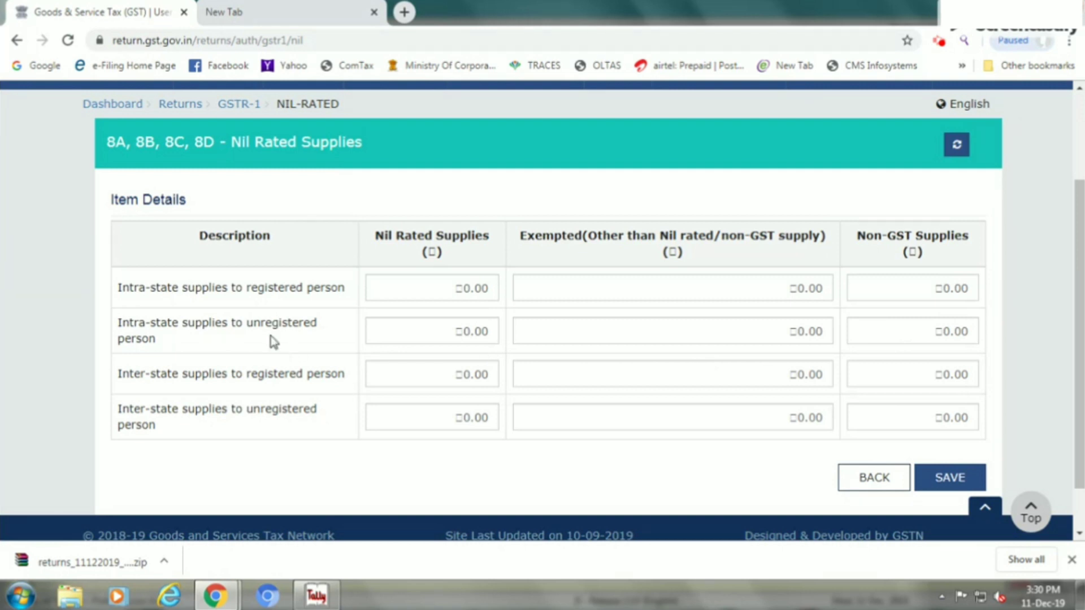
click(884, 332)
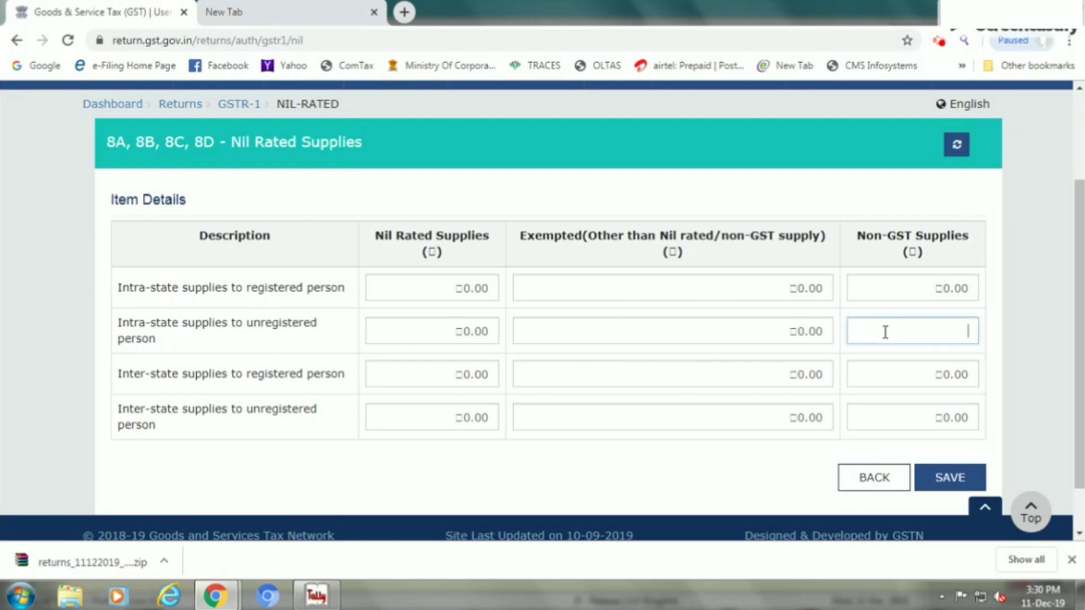
key(alt+Tab)
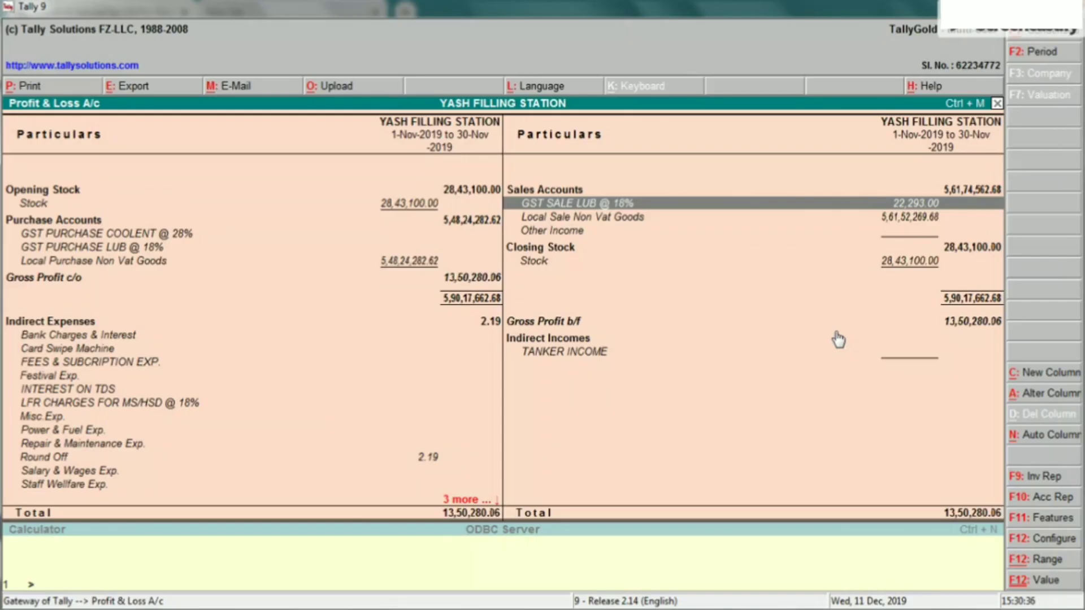
key(Down)
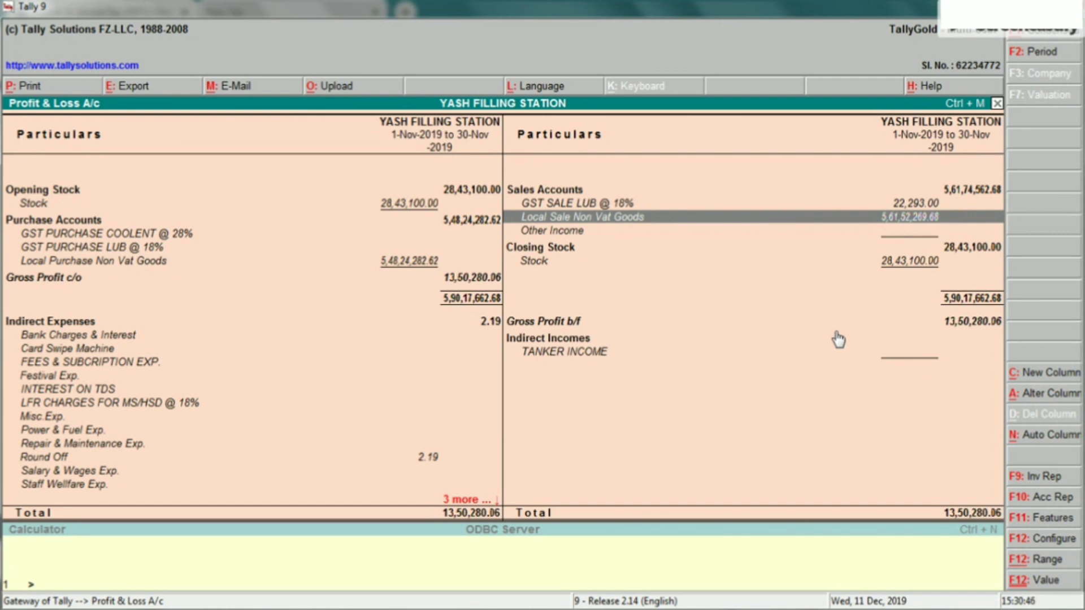
key(alt+Tab)
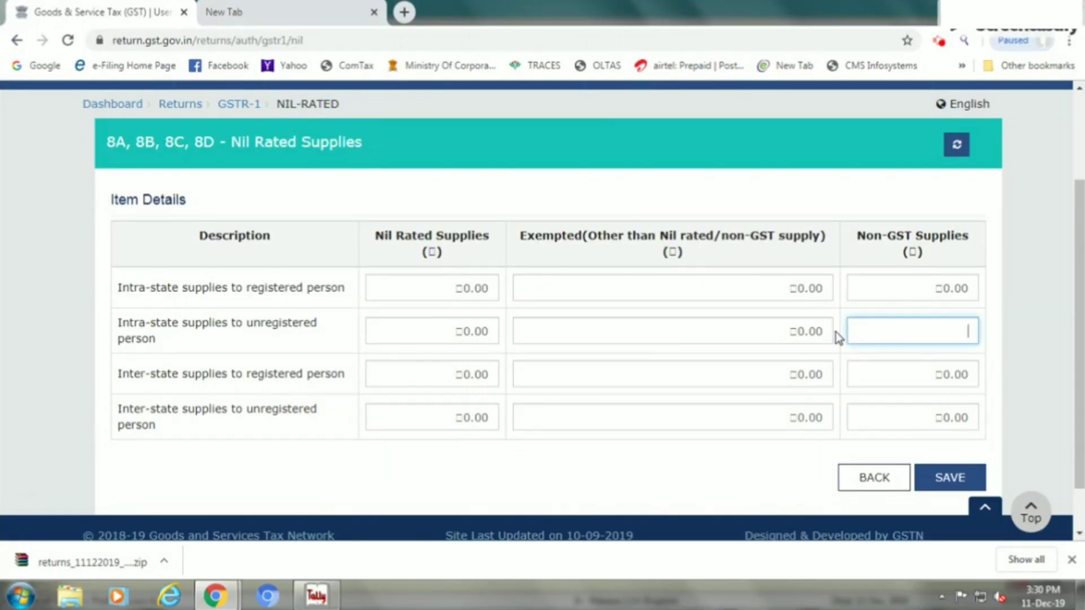
key(alt+Tab)
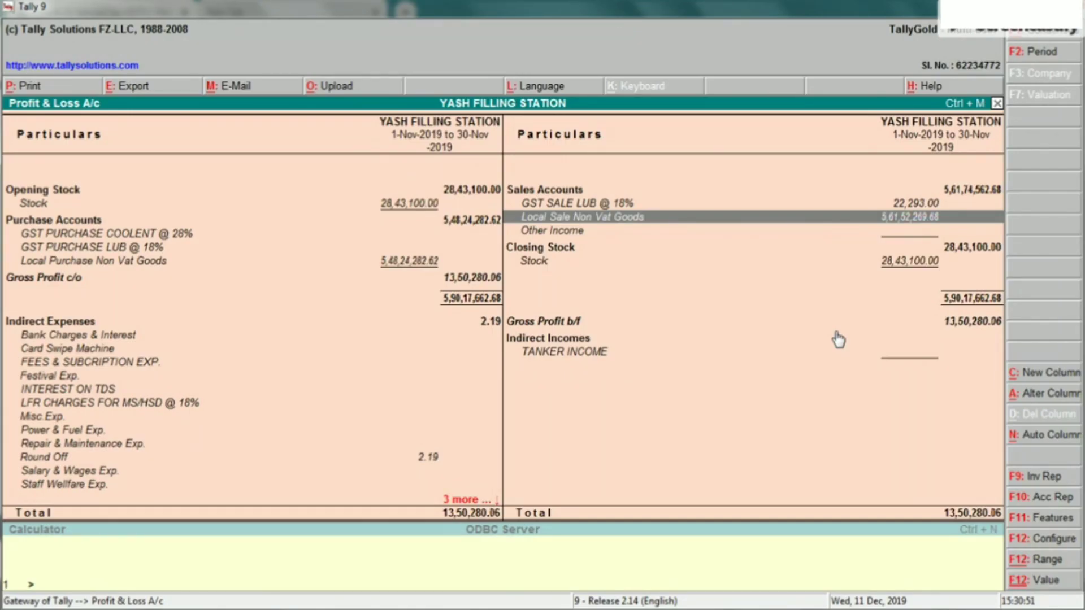
key(alt+Tab)
text(5)
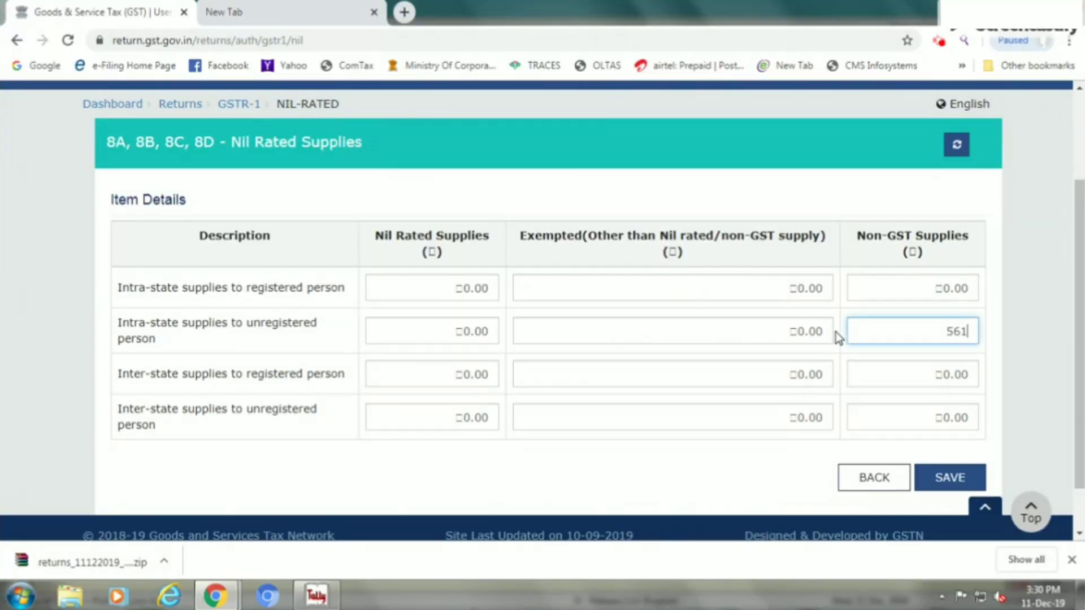
text(6152269.68)
Check the entered Non-GST amount against Local Sale Non Vat Goods in Tally and save the nil rated supplies details
key(alt+Tab)
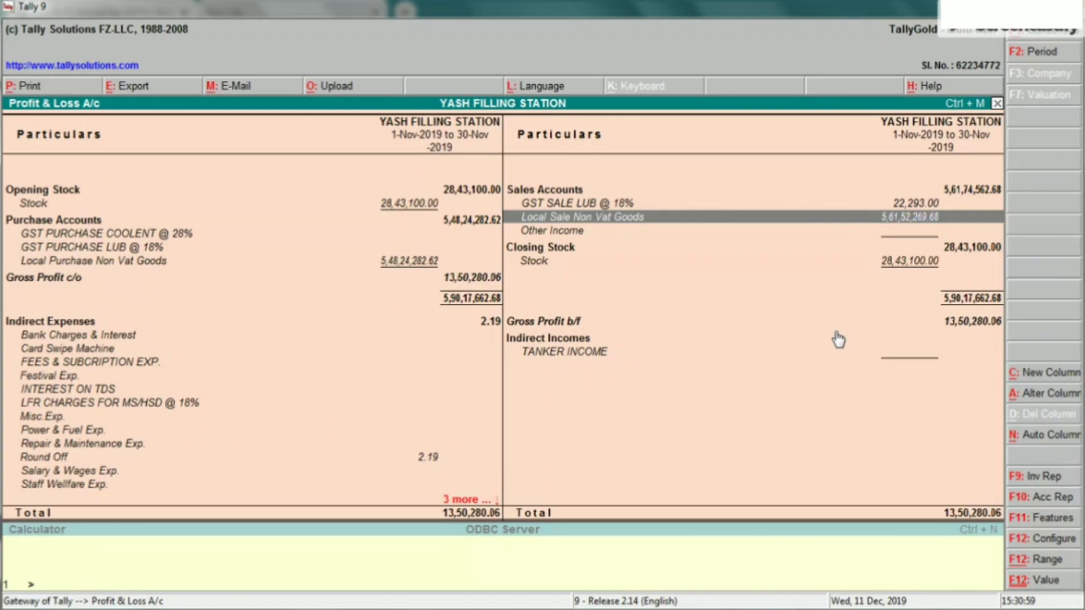
key(alt+Tab)
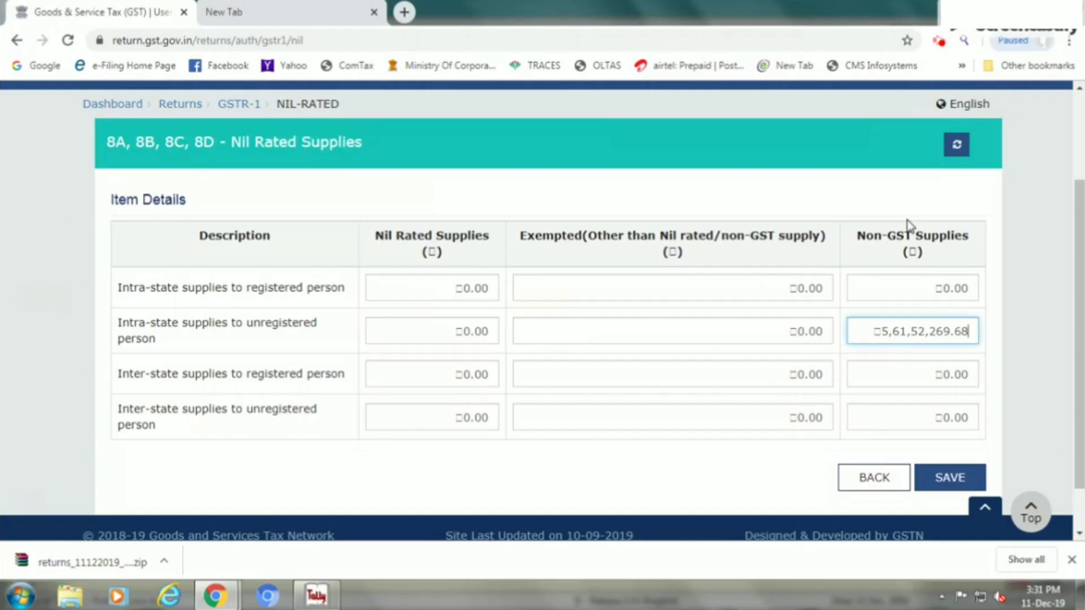
key(alt+Tab)
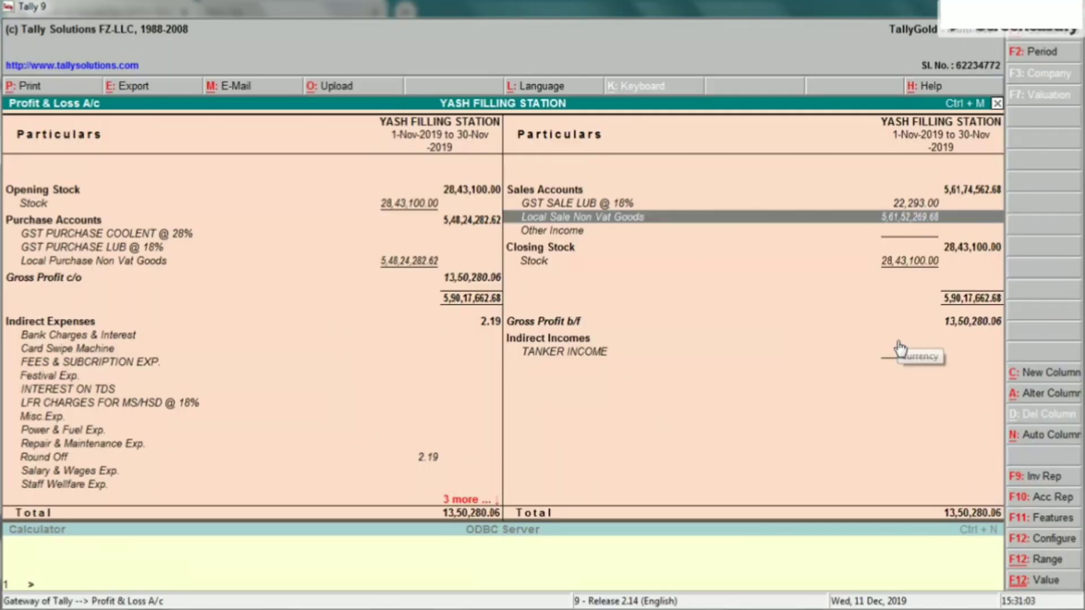
key(alt+Tab)
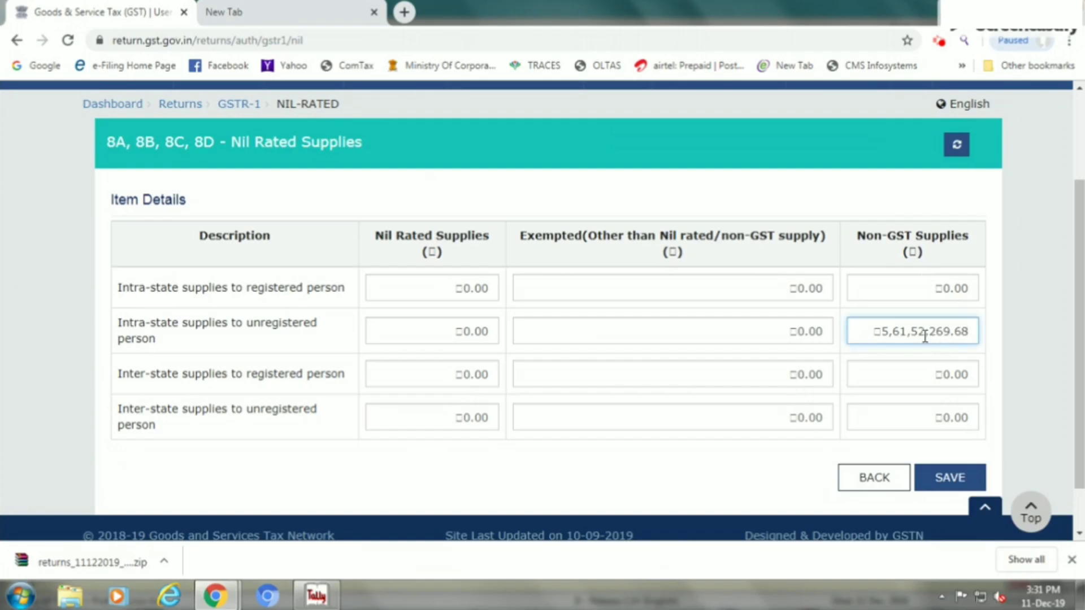
key(alt+Tab)
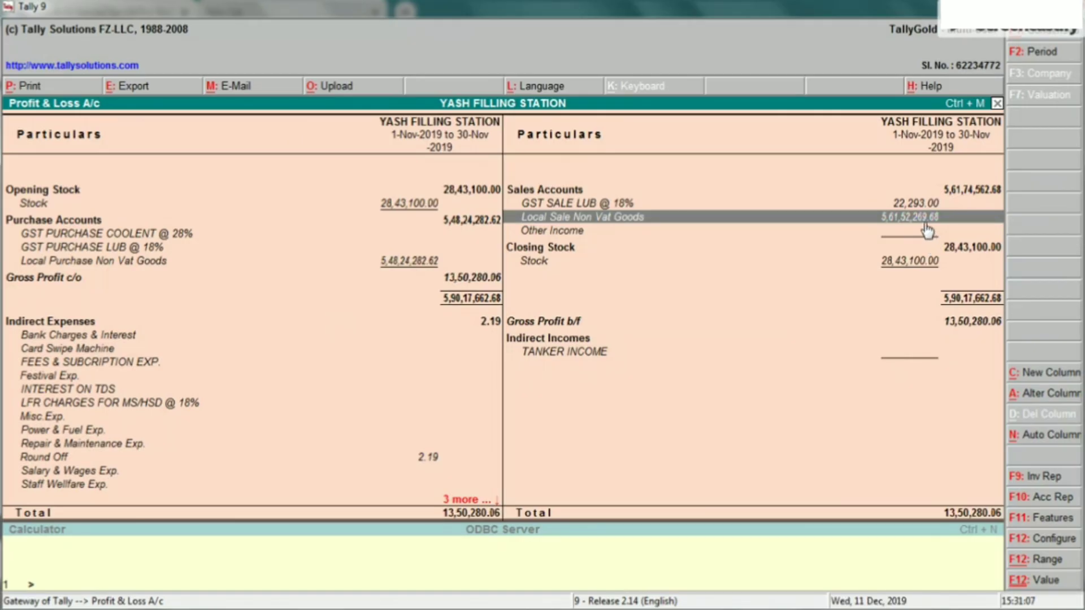
key(alt+Tab)
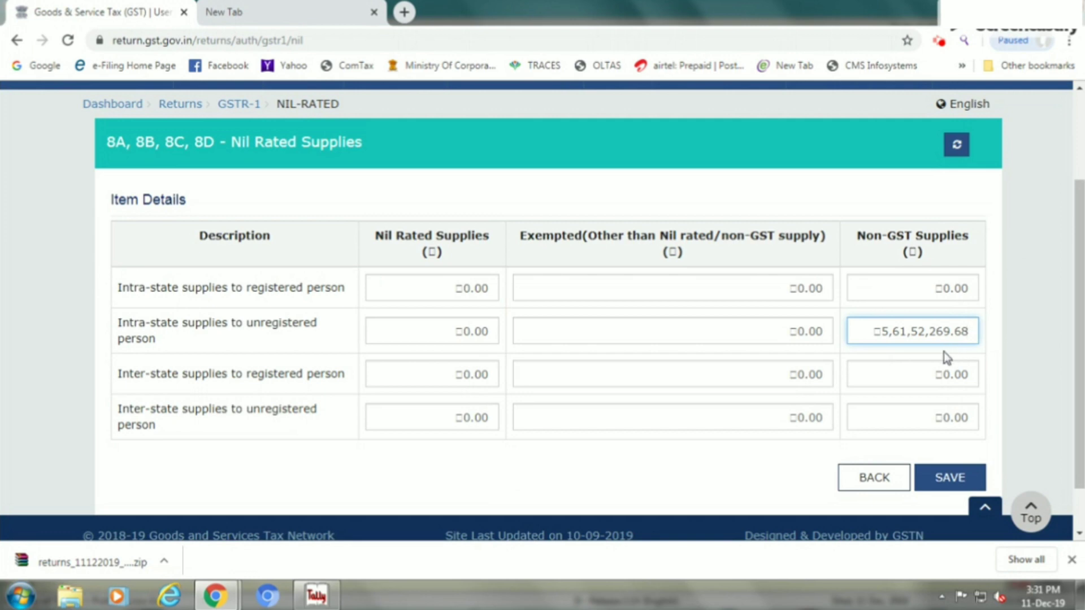
scroll(994, 396, down, 1)
click(969, 446)
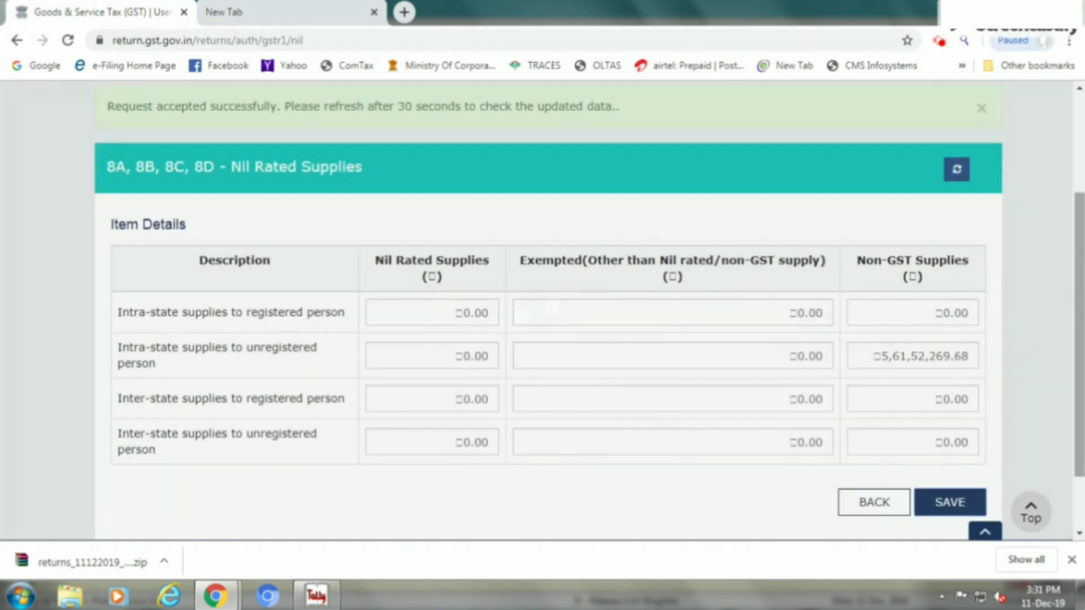
Return to the GSTR-1 overview and try to generate the GSTR1 summary
scroll(887, 316, up, 1)
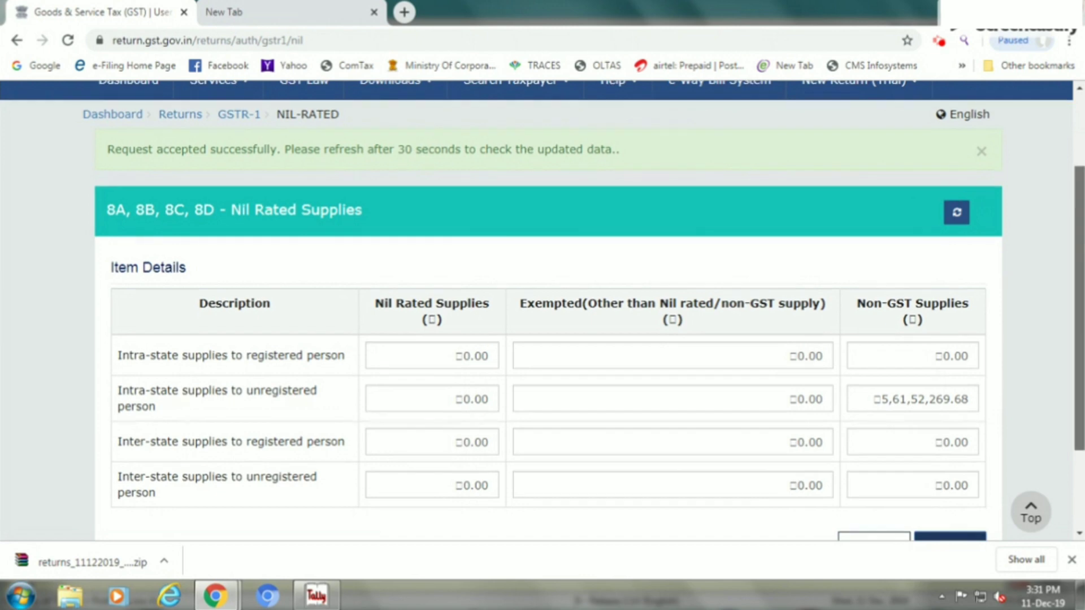
scroll(1080, 339, down, 3)
click(860, 422)
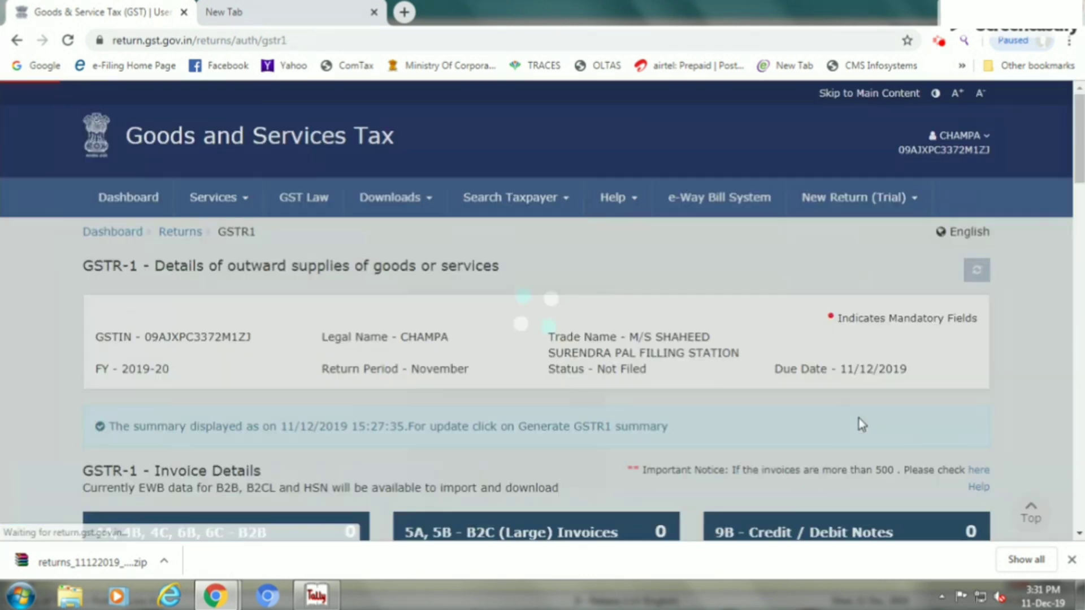
scroll(537, 311, down, 15)
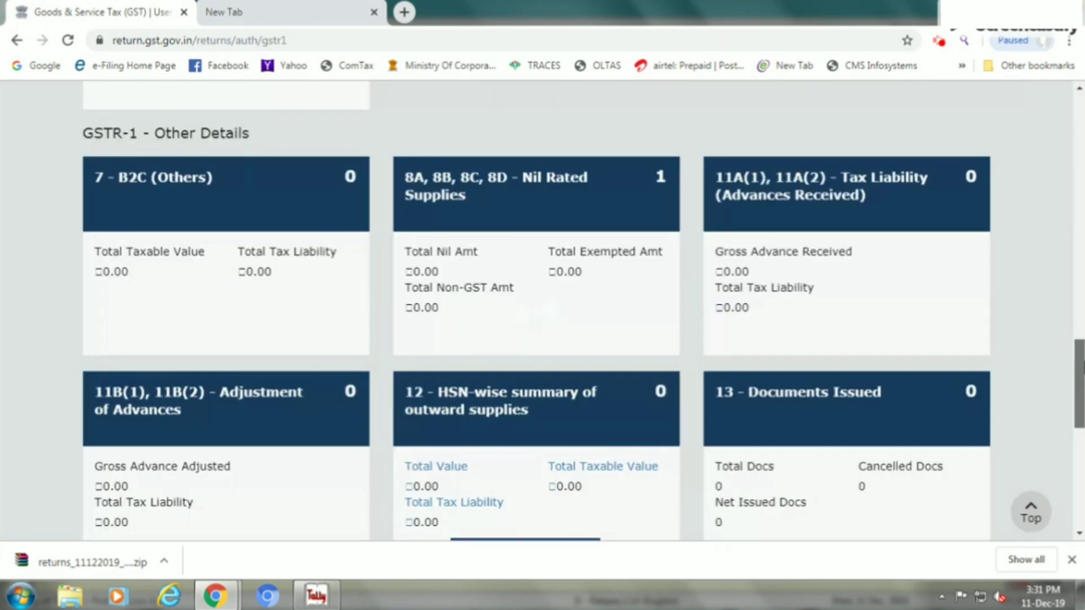
scroll(537, 311, down, 3)
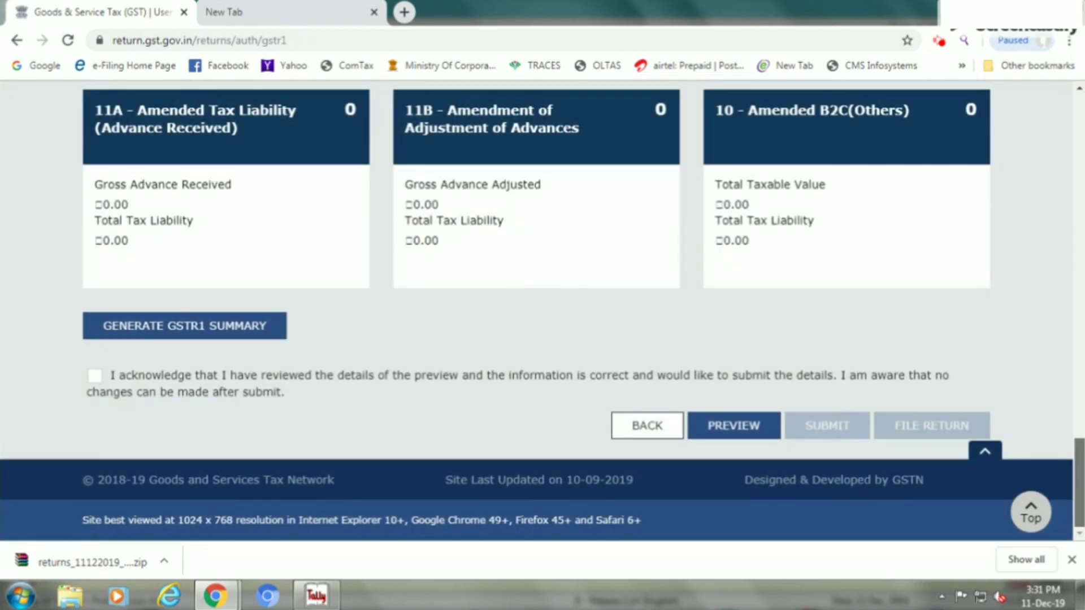
click(217, 338)
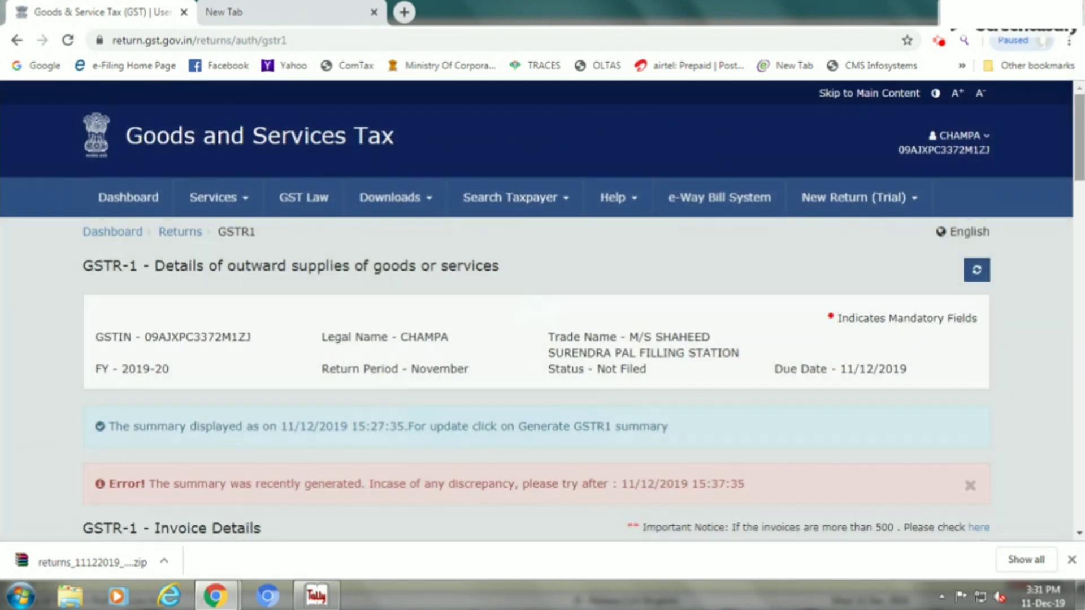
Tick the acknowledgement that the preview details have been reviewed, and clear it again without submitting
drag(1079, 120, 1079, 172)
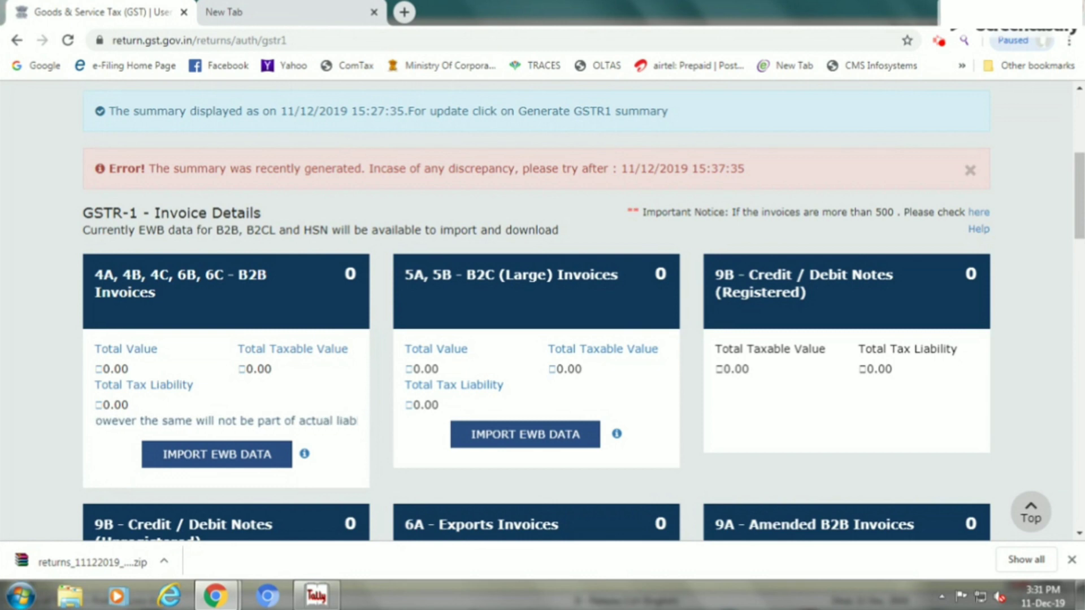
drag(1079, 228, 1066, 497)
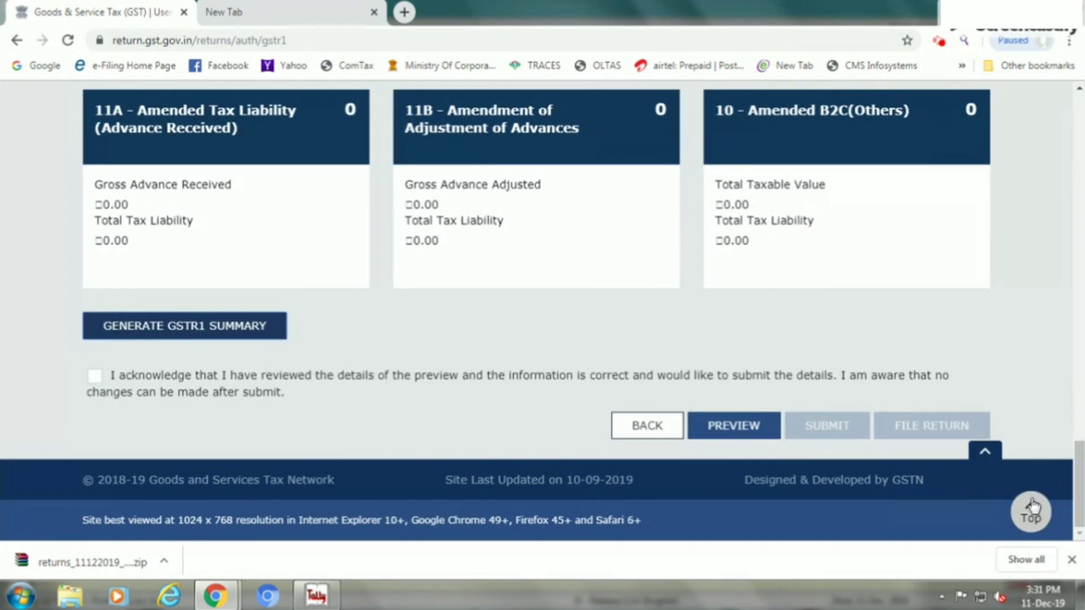
click(97, 378)
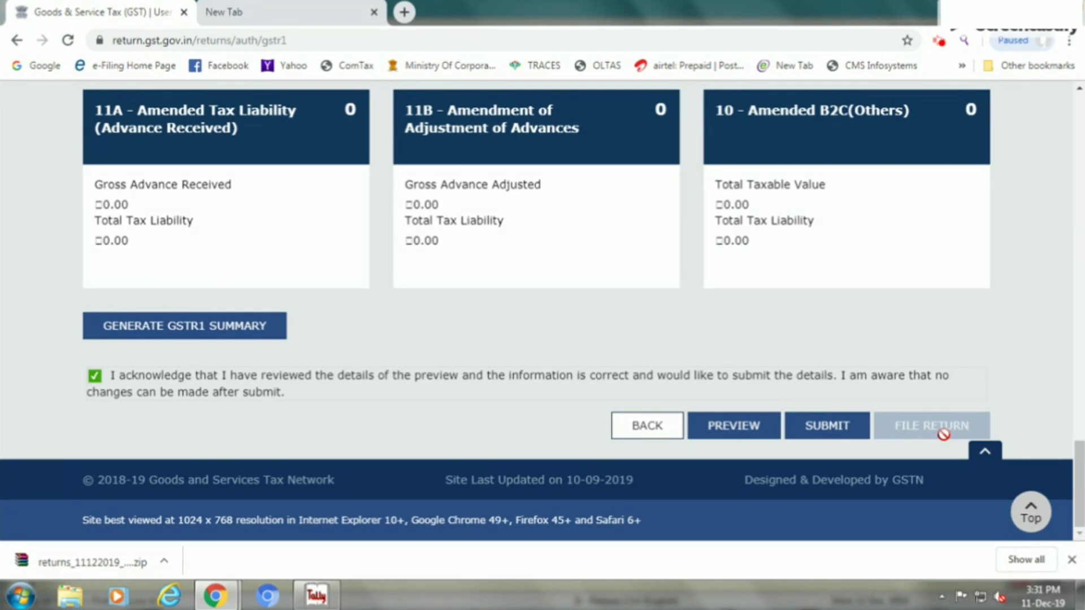
click(95, 376)
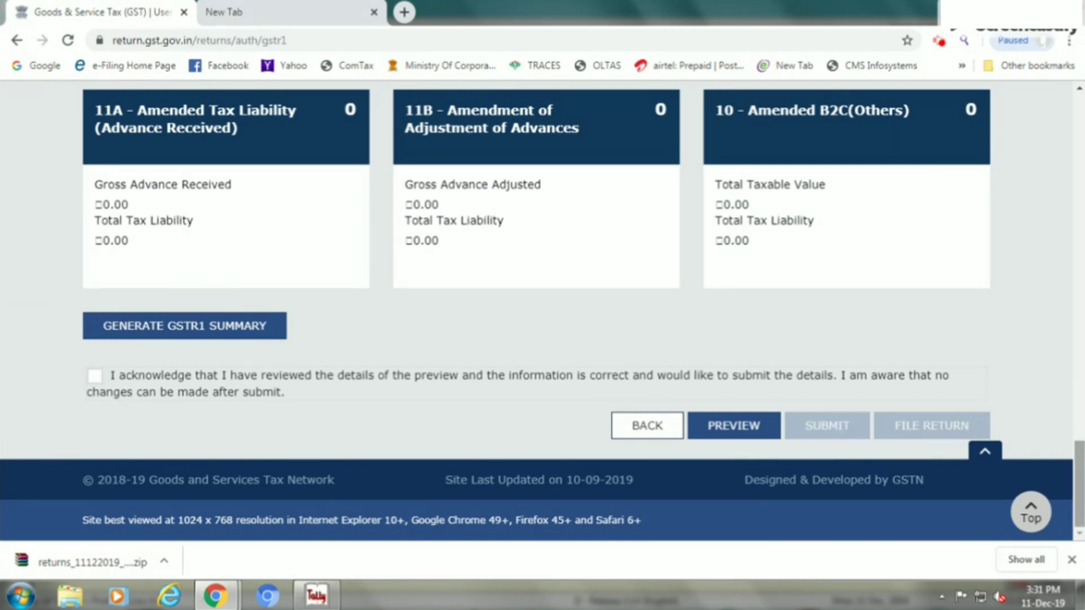
Review the saved entry in the 7 - B2C (Others) section and go back to the GSTR-1 overview
scroll(312, 382, up, 1)
scroll(542, 308, up, 5)
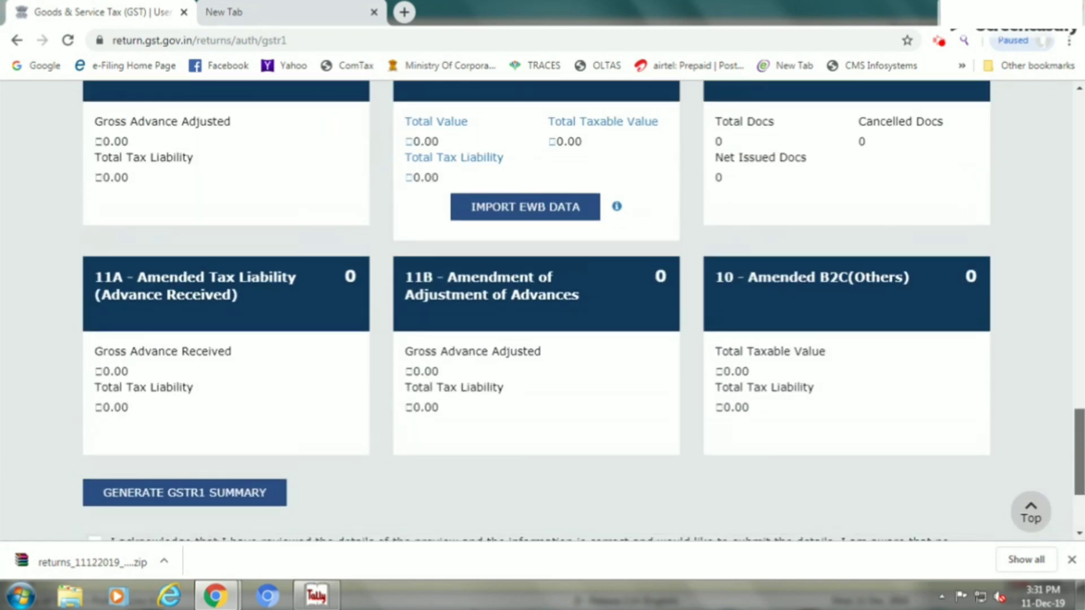
scroll(542, 308, up, 5)
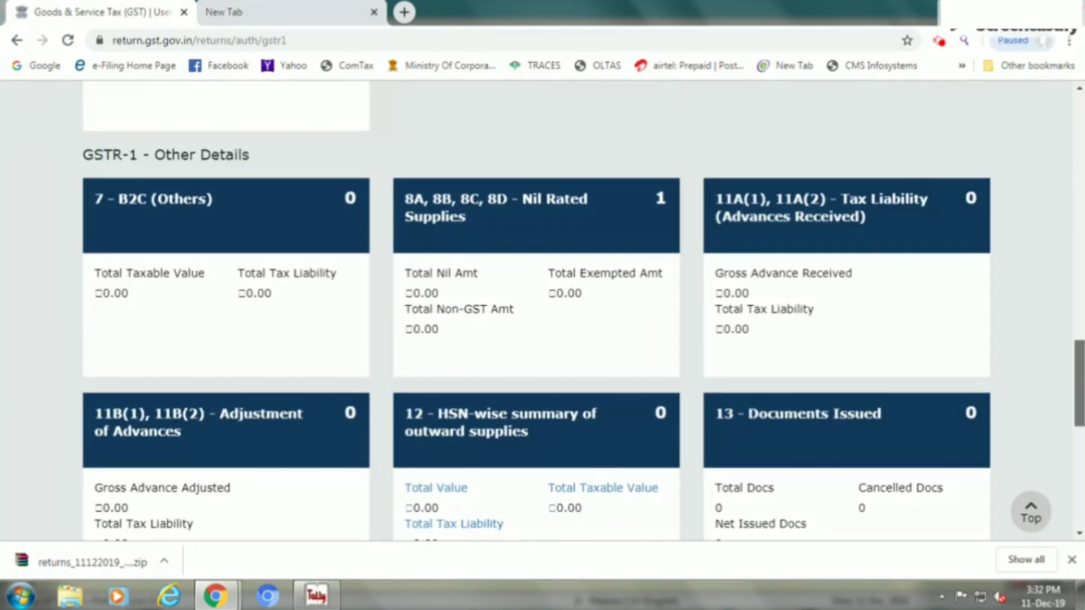
scroll(542, 308, down, 2)
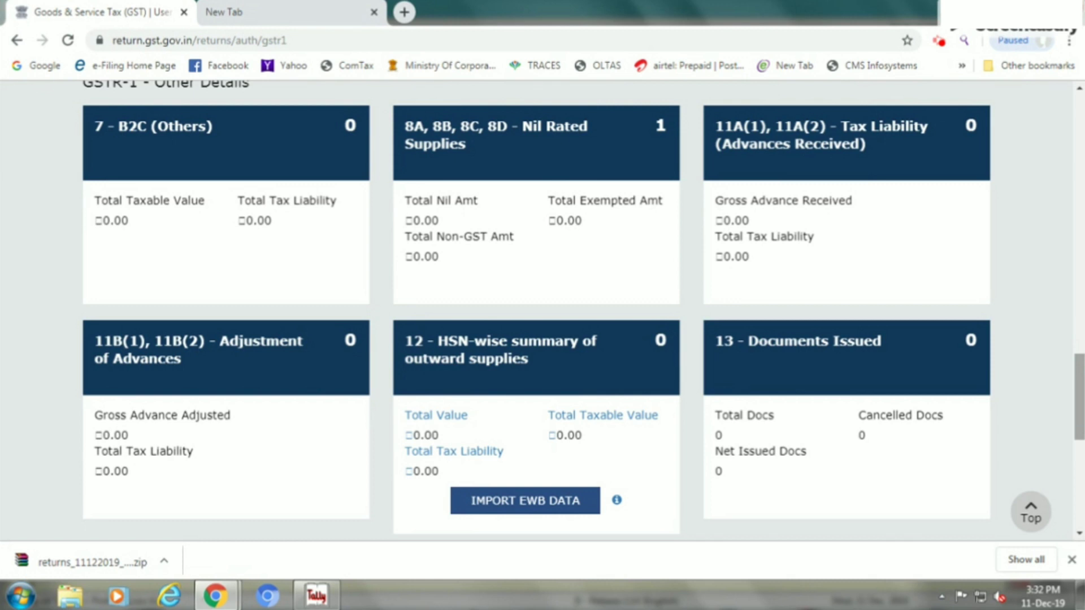
click(299, 166)
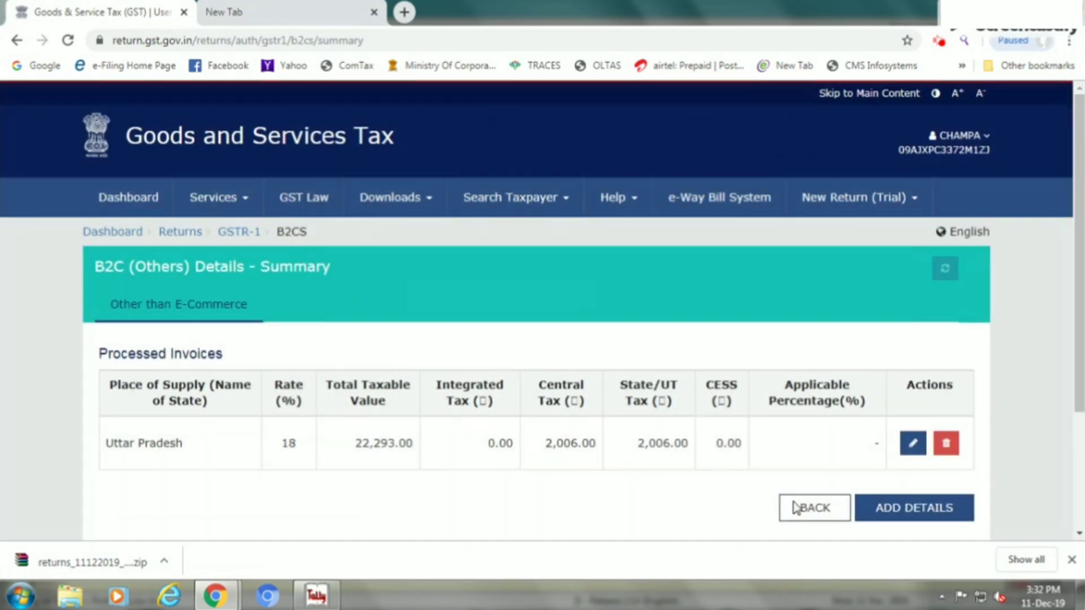
click(813, 510)
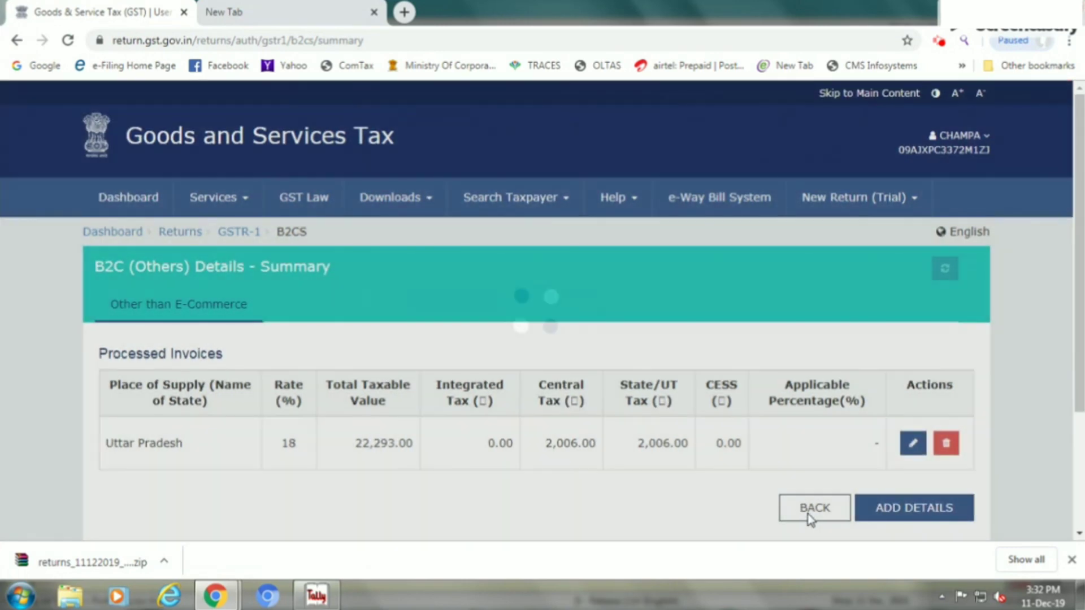
Open the 8A, 8B, 8C, 8D - Nil Rated Supplies section and review the saved Non-GST supplies amount
scroll(1069, 339, down, 15)
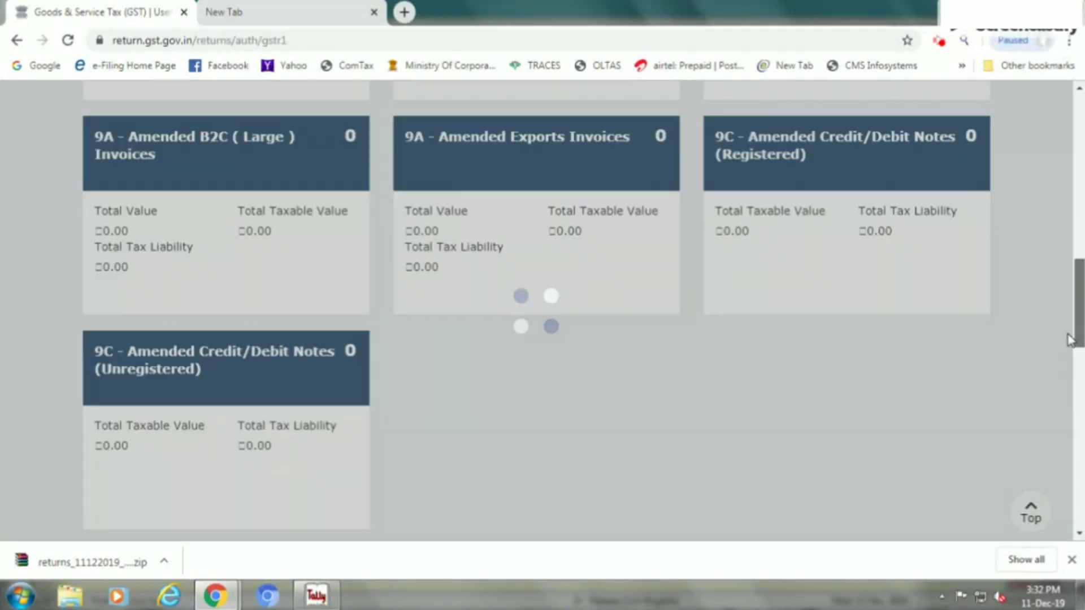
drag(1070, 339, 1068, 421)
click(561, 173)
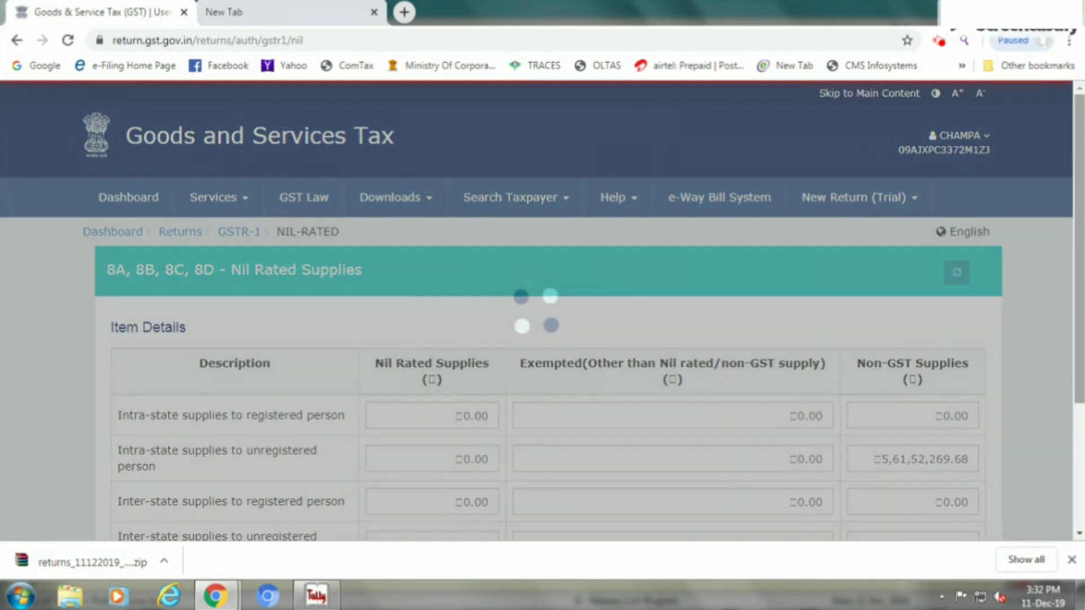
scroll(1081, 338, down, 2)
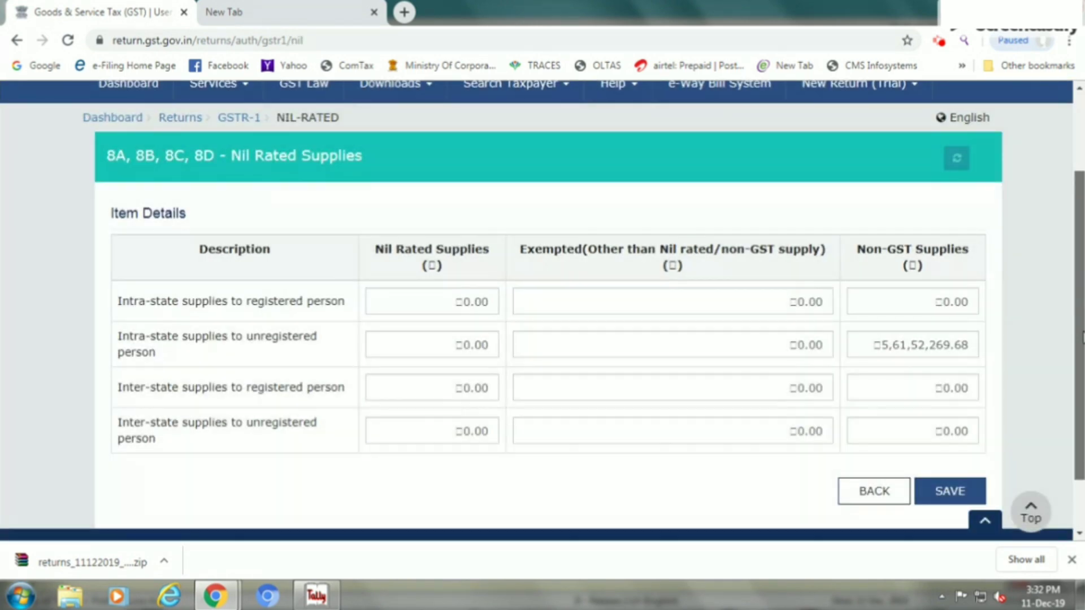